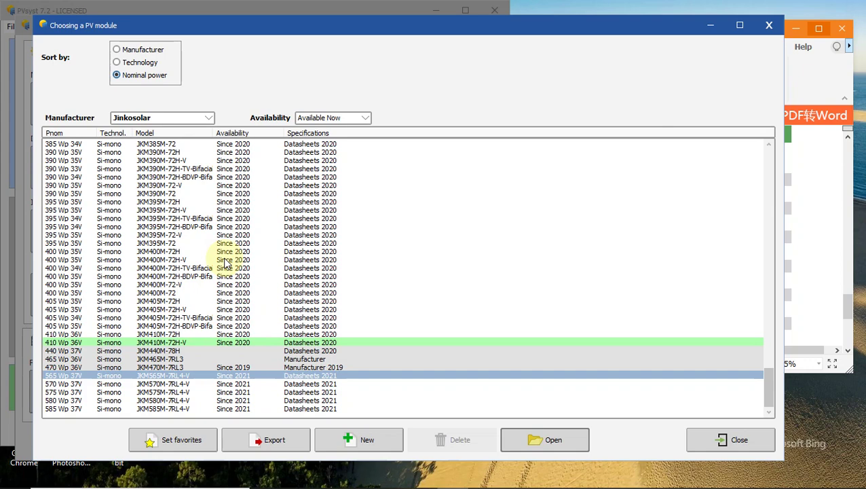
Step: Scroll the Foxit datasheet to the JKM445M-78H specification table, then return to PVsyst's module list
{"action": "left_click", "coordinate": [817, 181]}
{"action": "left_click_drag", "start_coordinate": [655, 22], "coordinate": [655, 16]}
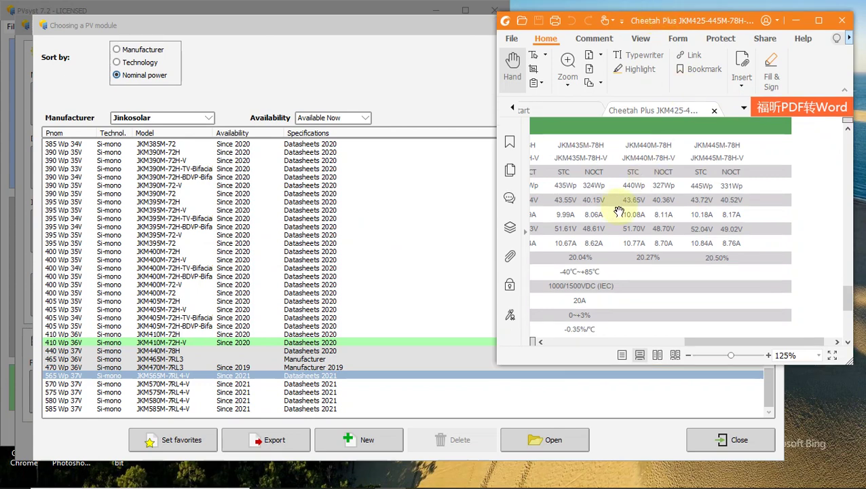
{"action": "scroll", "coordinate": [639, 220], "scroll_direction": "down", "scroll_amount": 3, "text": "ctrl"}
{"action": "scroll", "coordinate": [652, 252], "scroll_direction": "up", "scroll_amount": 6}
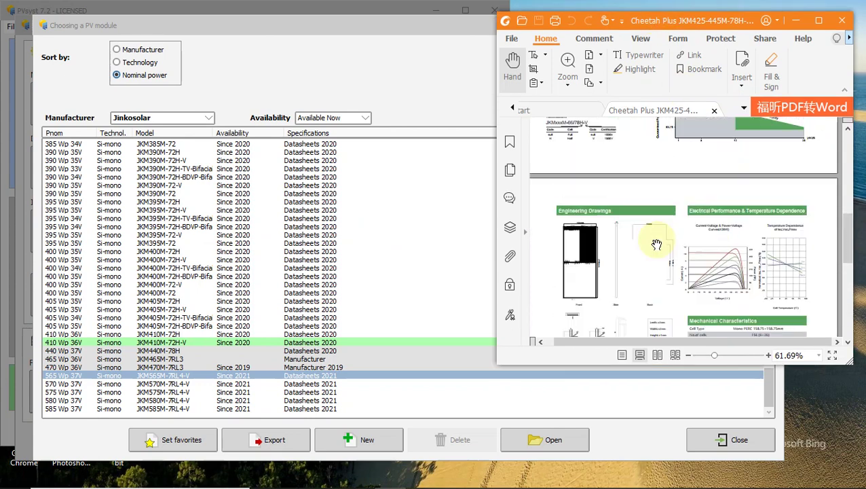
{"action": "scroll", "coordinate": [652, 258], "scroll_direction": "up", "scroll_amount": 2}
{"action": "scroll", "coordinate": [641, 244], "scroll_direction": "down", "scroll_amount": 6}
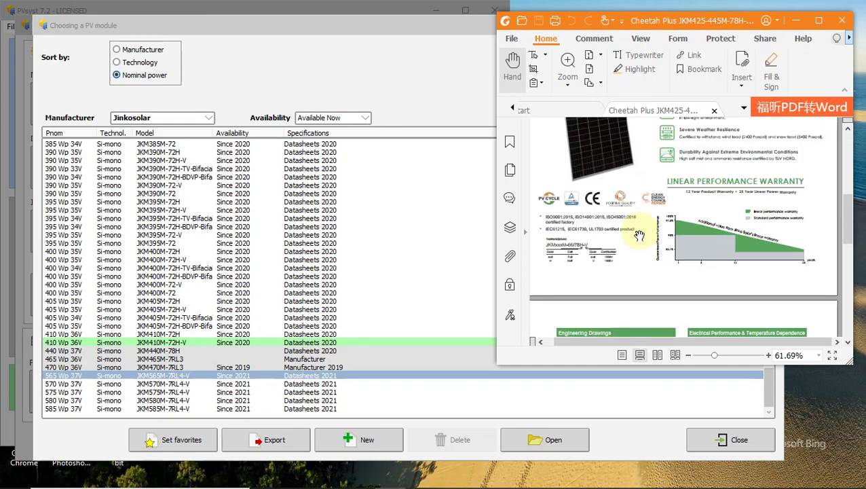
{"action": "scroll", "coordinate": [769, 278], "scroll_direction": "up", "scroll_amount": 3, "text": "ctrl"}
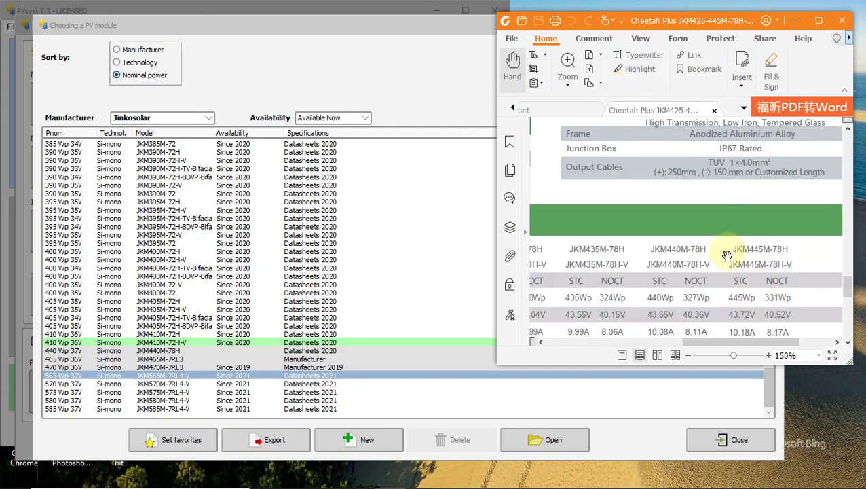
{"action": "scroll", "coordinate": [716, 261], "scroll_direction": "down", "scroll_amount": 1}
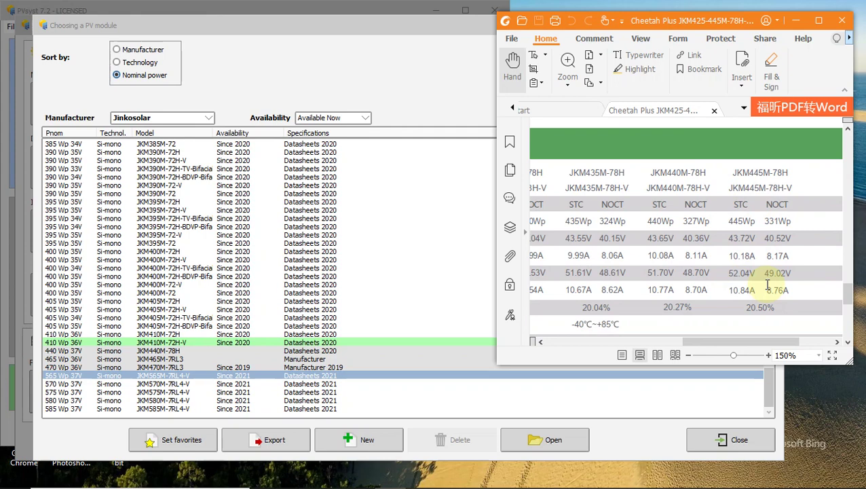
{"action": "scroll", "coordinate": [728, 285], "scroll_direction": "down", "scroll_amount": 1}
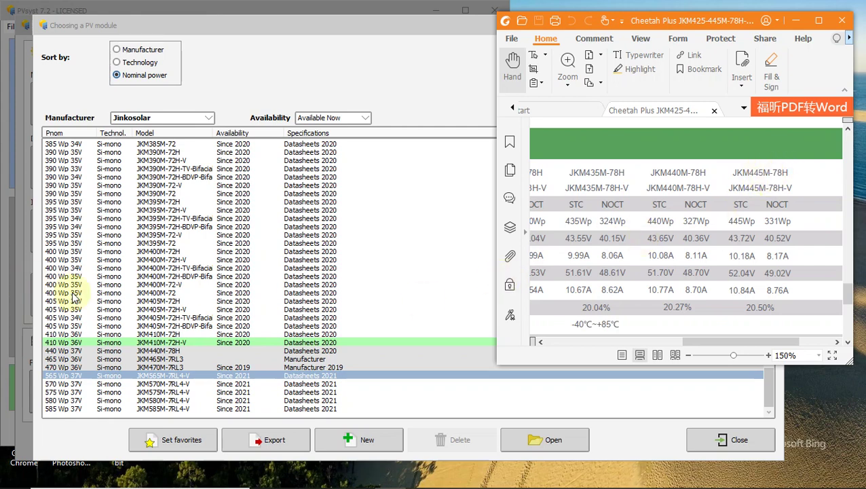
{"action": "left_click", "coordinate": [251, 32]}
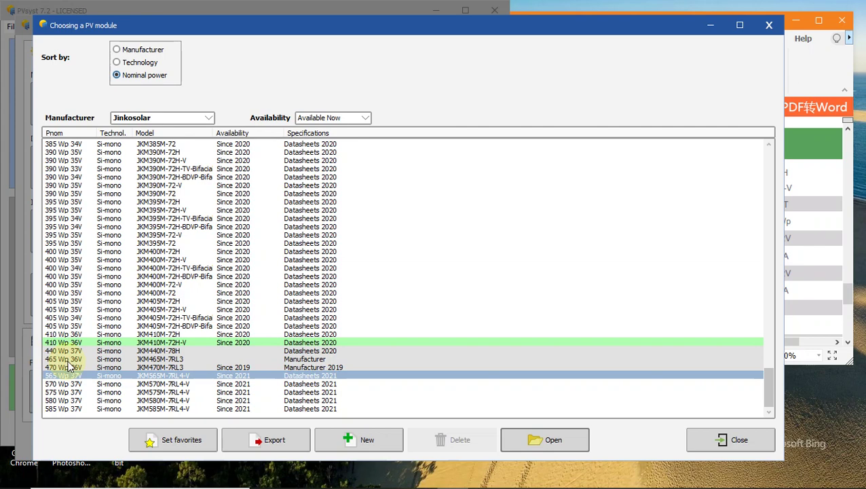
Step: Start a new PV module with model name JKM445M-78H
{"action": "left_click", "coordinate": [367, 441]}
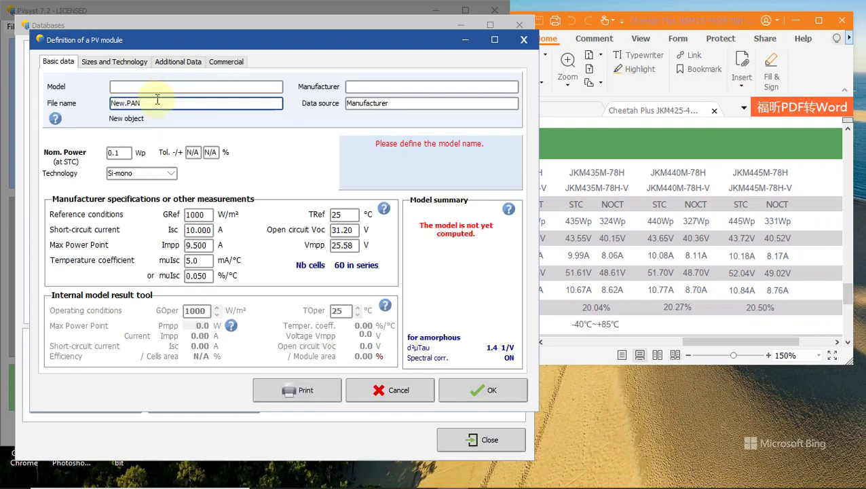
{"action": "left_click", "coordinate": [155, 86]}
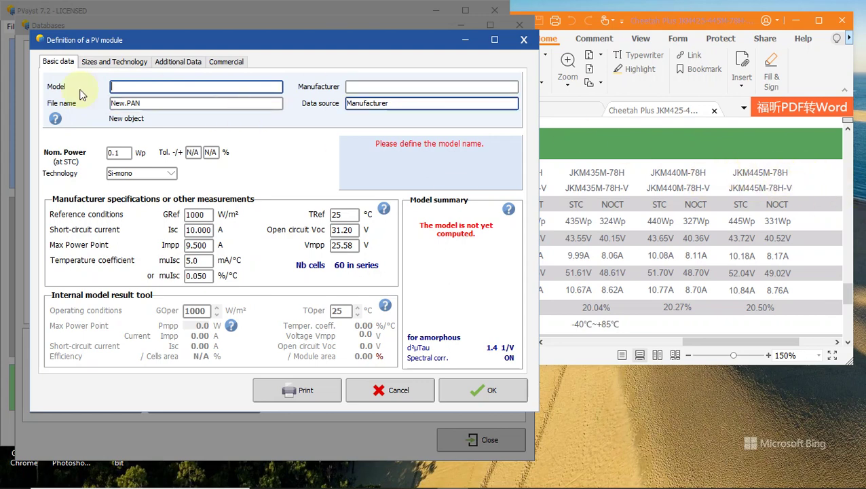
{"action": "type", "text": "JKM"}
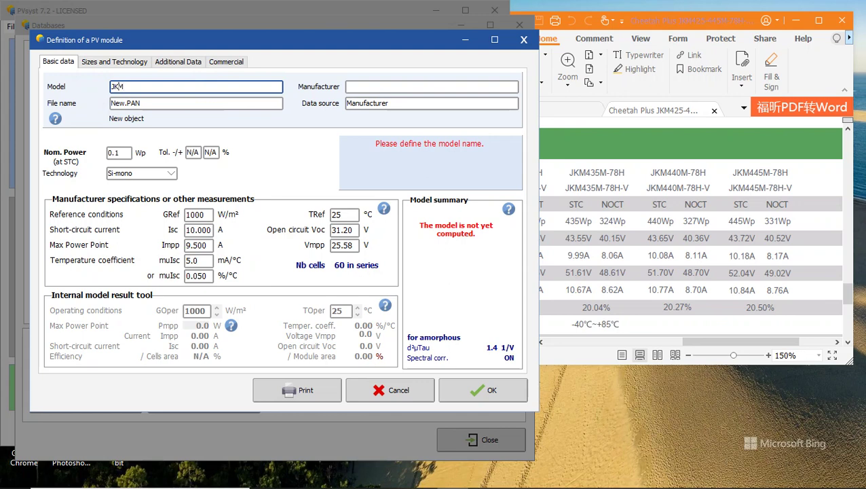
{"action": "type", "text": "445M-78H"}
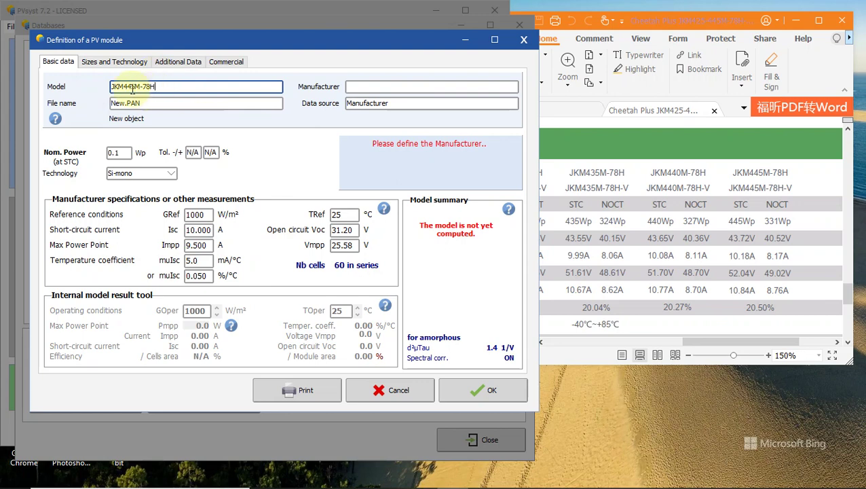
Step: Copy the model name into the file name (JKM445M-78H.PAN) and enter manufacturer Jinkosolar
{"action": "left_click_drag", "start_coordinate": [112, 86], "coordinate": [155, 87]}
{"action": "right_click", "coordinate": [125, 86]}
{"action": "left_click", "coordinate": [154, 129]}
{"action": "left_click_drag", "start_coordinate": [110, 103], "coordinate": [125, 104]}
{"action": "right_click", "coordinate": [122, 104]}
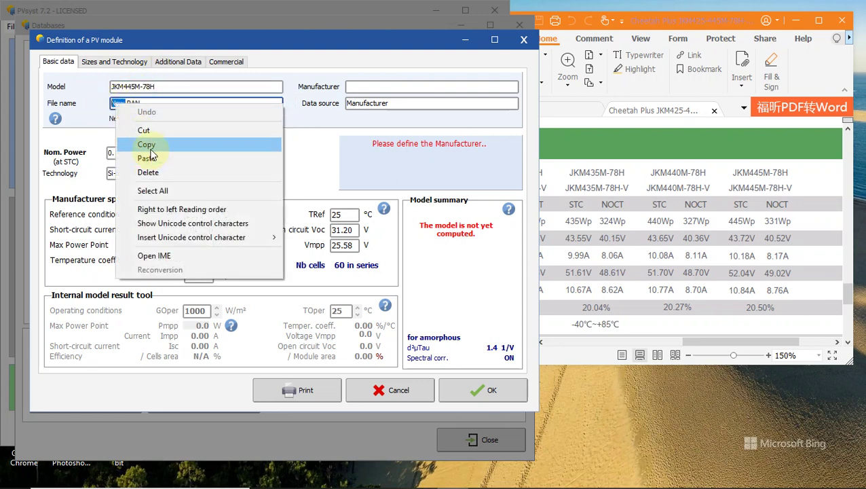
{"action": "left_click", "coordinate": [147, 158]}
{"action": "left_click", "coordinate": [384, 86]}
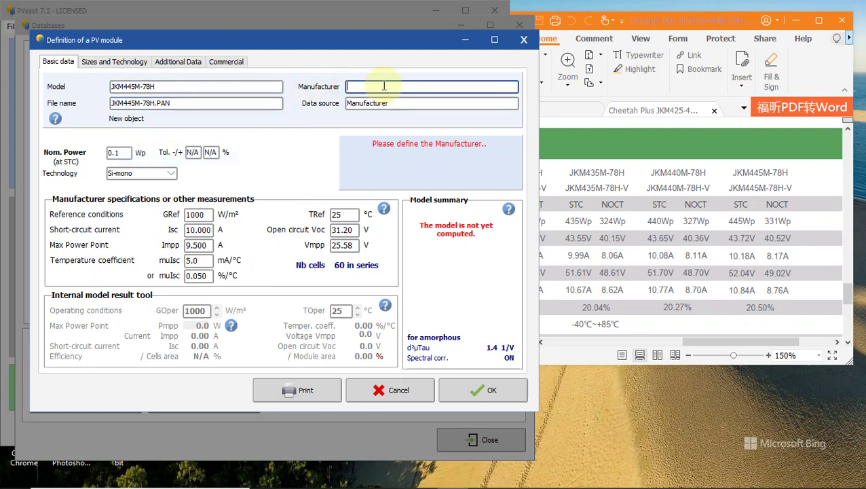
{"action": "type", "text": "Jinkosolar"}
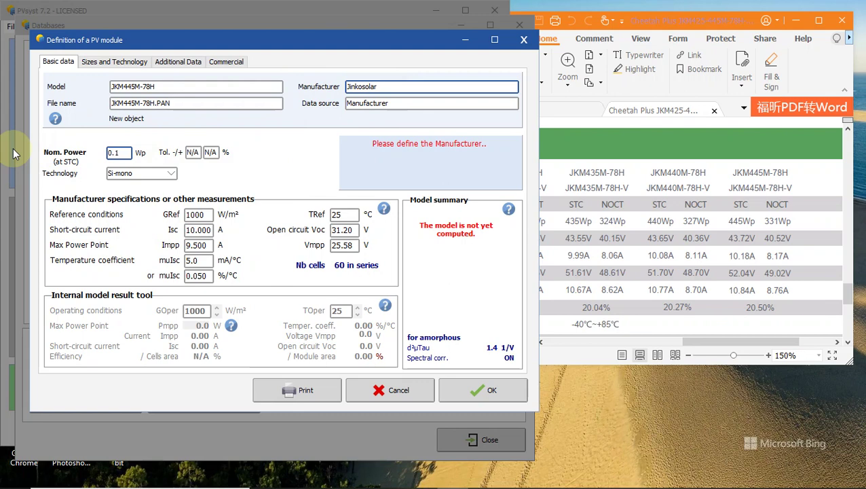
Step: Set the nominal power to 445 Wp
{"action": "double_click", "coordinate": [114, 152]}
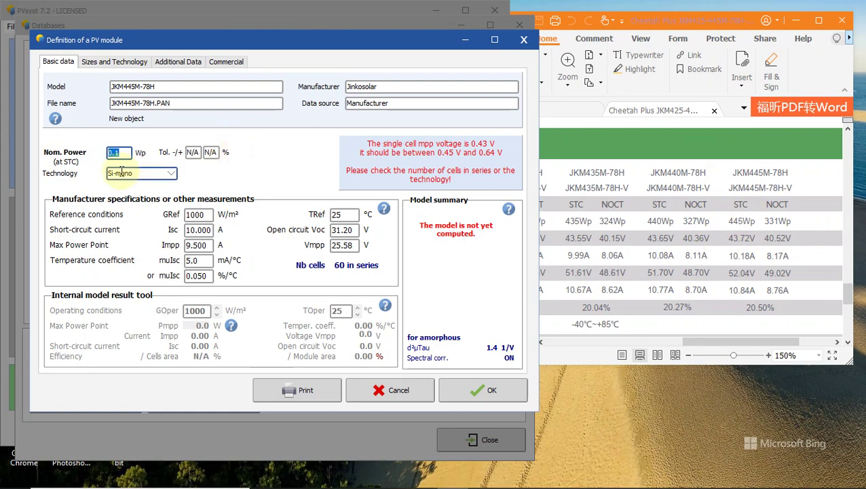
{"action": "type", "text": "445"}
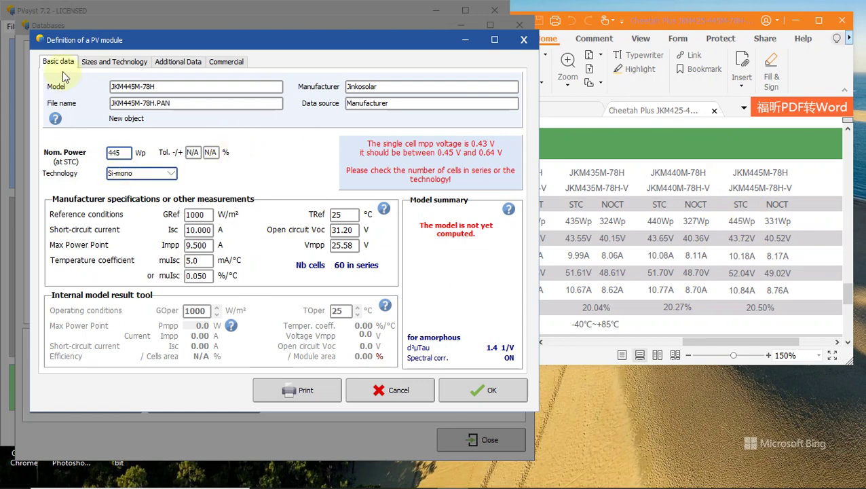
{"action": "left_click", "coordinate": [193, 152]}
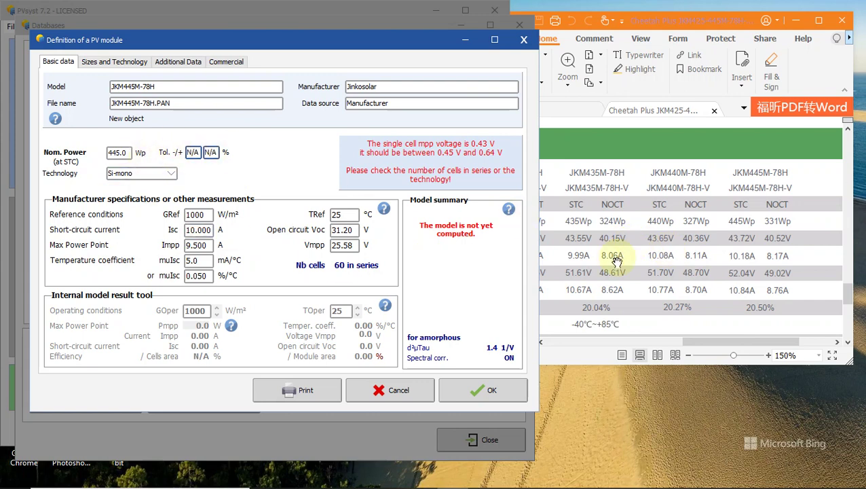
Step: Check the datasheet and set the power tolerance to 0.0 / +3.0 %
{"action": "scroll", "coordinate": [632, 275], "scroll_direction": "down", "scroll_amount": 3}
{"action": "left_click_drag", "start_coordinate": [701, 340], "coordinate": [610, 341]}
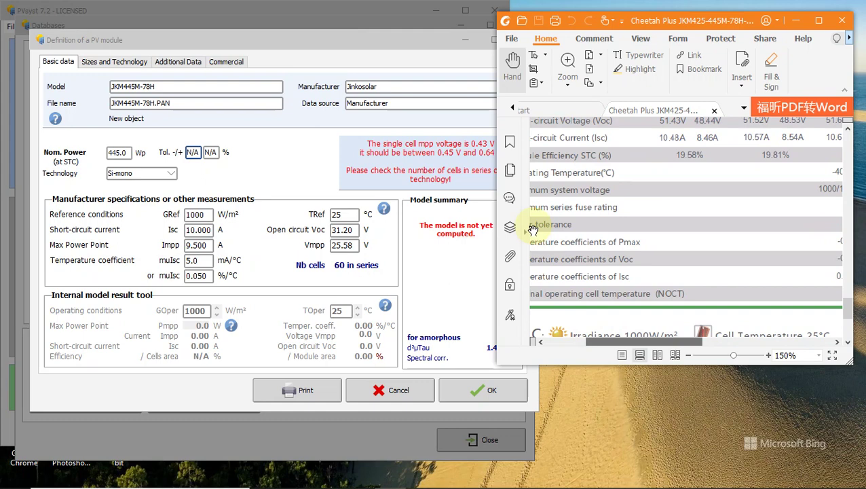
{"action": "scroll", "coordinate": [604, 347], "scroll_direction": "right", "scroll_amount": 5}
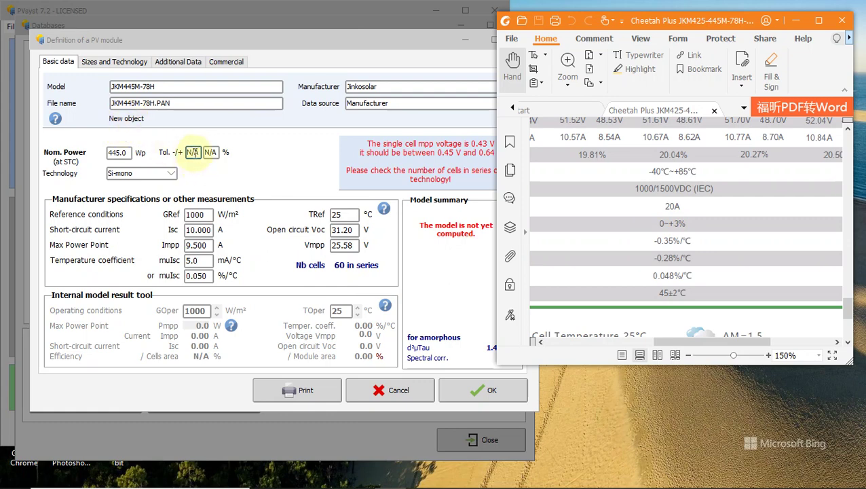
{"action": "left_click", "coordinate": [165, 157]}
{"action": "type", "text": "0"}
{"action": "left_click", "coordinate": [211, 152]}
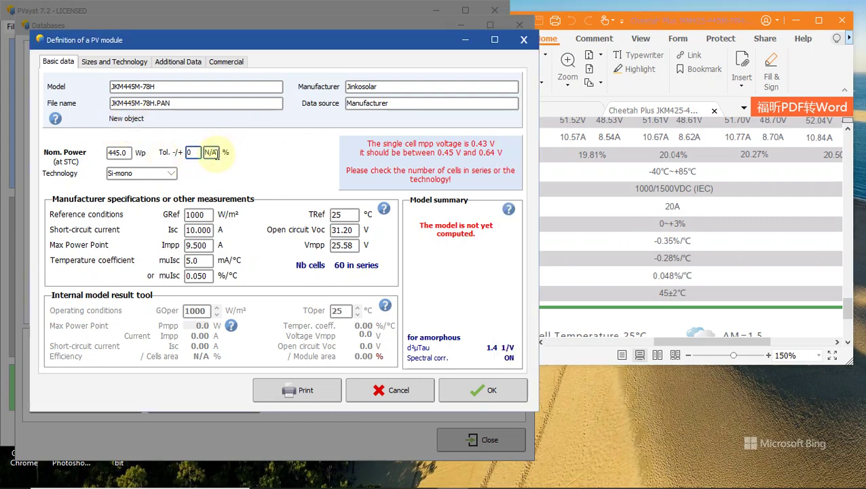
{"action": "type", "text": "3"}
{"action": "left_click", "coordinate": [198, 230]}
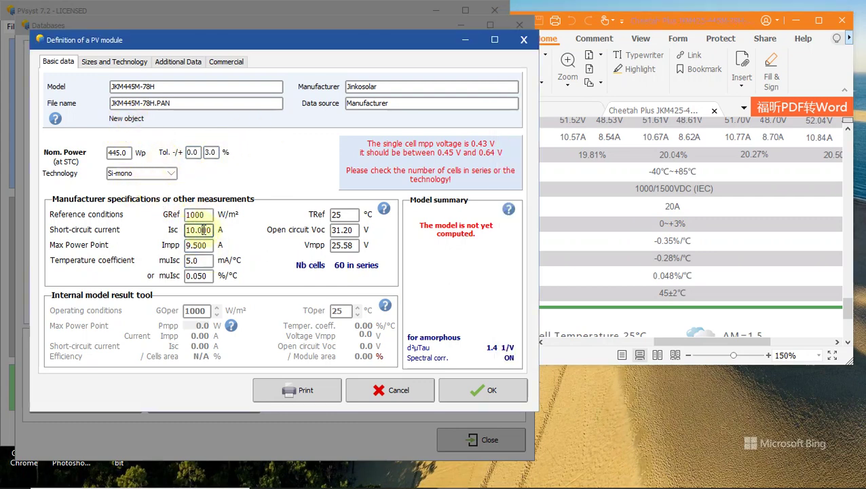
Step: Enter the short-circuit current Isc of 10.840 A from the datasheet
{"action": "scroll", "coordinate": [715, 303], "scroll_direction": "up", "scroll_amount": 5}
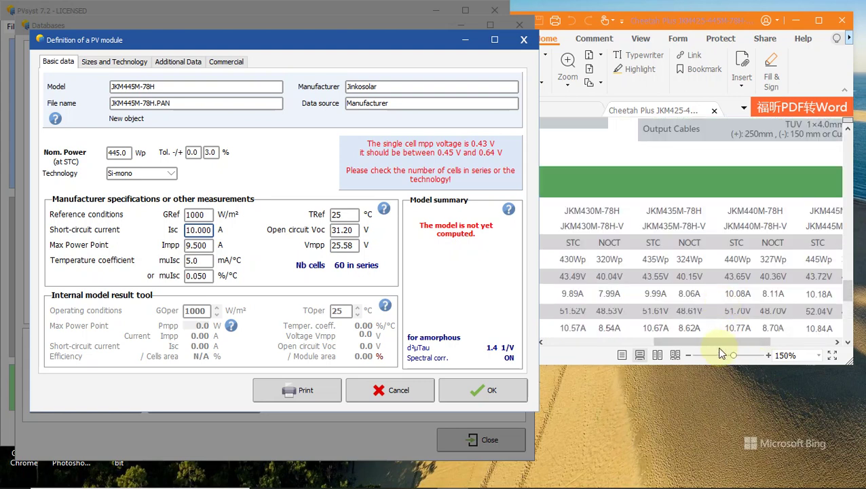
{"action": "left_click", "coordinate": [714, 343]}
{"action": "left_click_drag", "start_coordinate": [714, 345], "coordinate": [633, 344]}
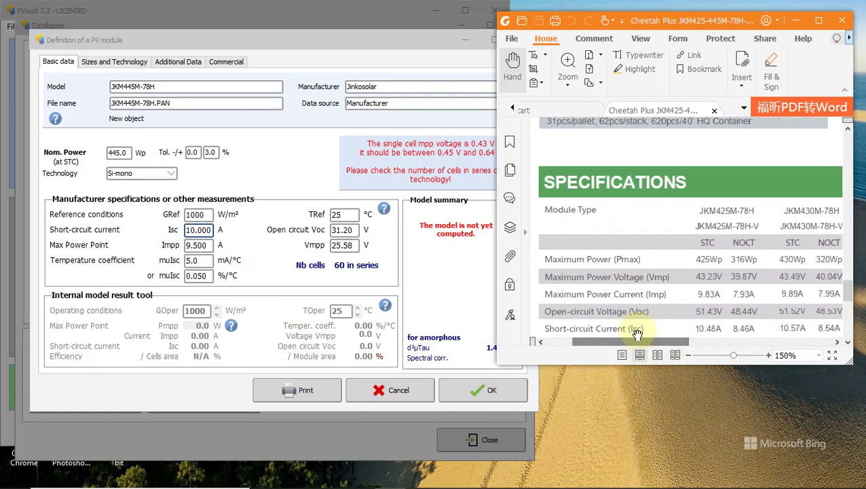
{"action": "scroll", "coordinate": [633, 285], "scroll_direction": "down", "scroll_amount": 1}
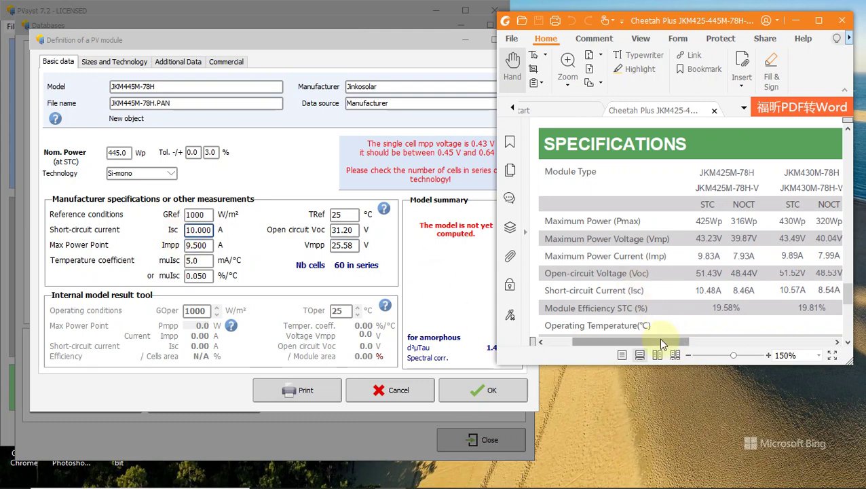
{"action": "left_click_drag", "start_coordinate": [659, 344], "coordinate": [815, 345]}
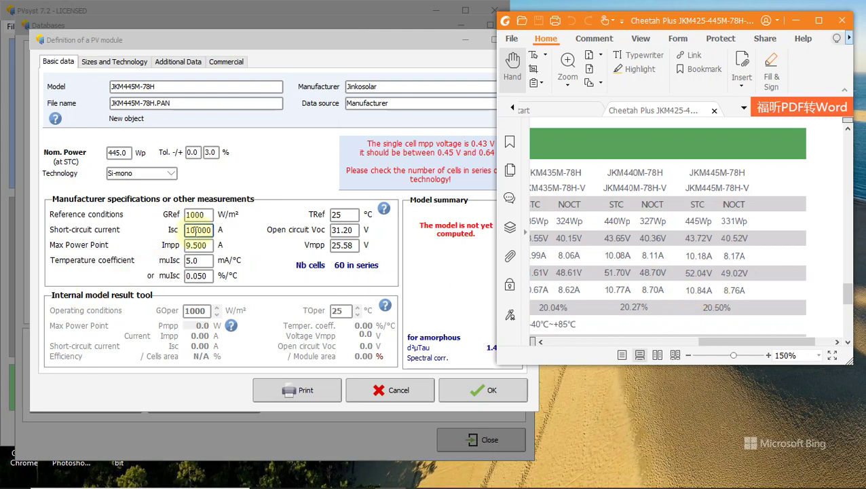
{"action": "left_click", "coordinate": [208, 245]}
{"action": "double_click", "coordinate": [208, 230]}
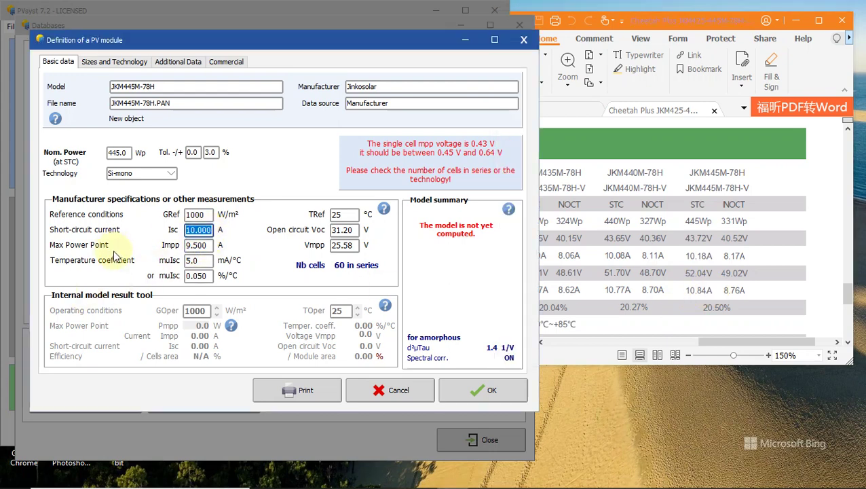
{"action": "type", "text": "10.84"}
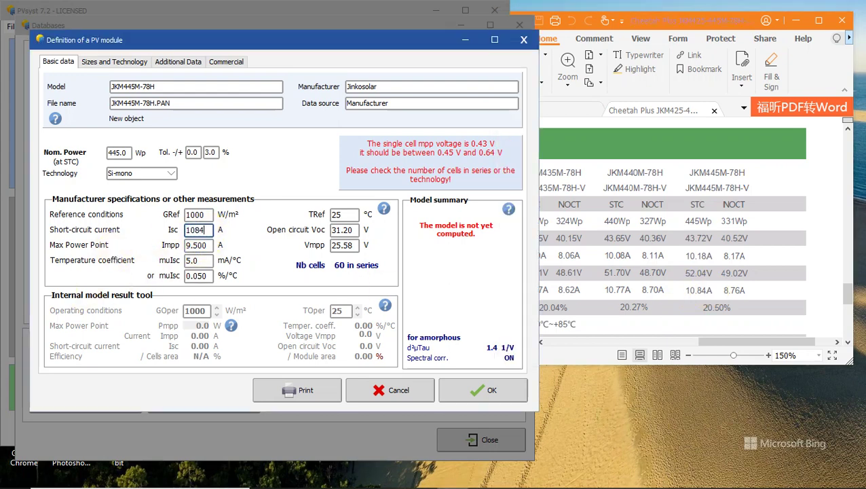
{"action": "key", "text": "BackSpace"}
{"action": "key", "text": "BackSpace"}
{"action": "type", "text": "840"}
{"action": "key", "text": "Tab"}
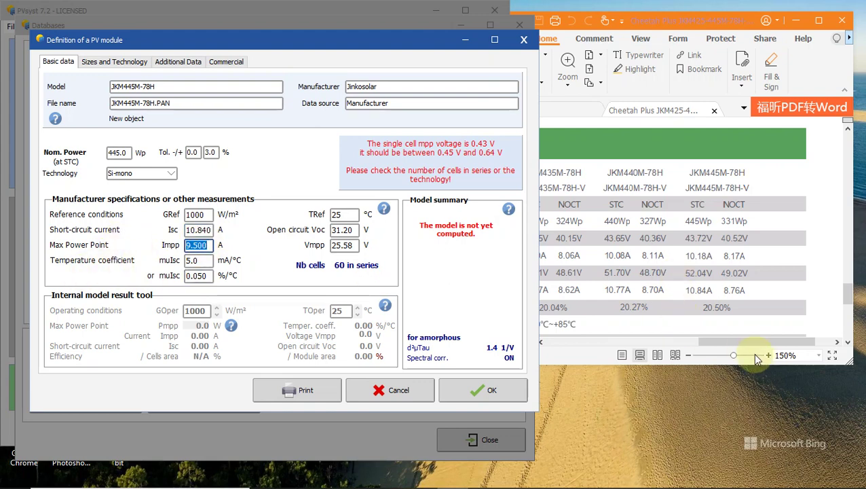
Step: Enter the maximum-power current Impp of 10.180 A
{"action": "left_click_drag", "start_coordinate": [750, 342], "coordinate": [610, 329]}
{"action": "scroll", "coordinate": [618, 313], "scroll_direction": "right", "scroll_amount": 2}
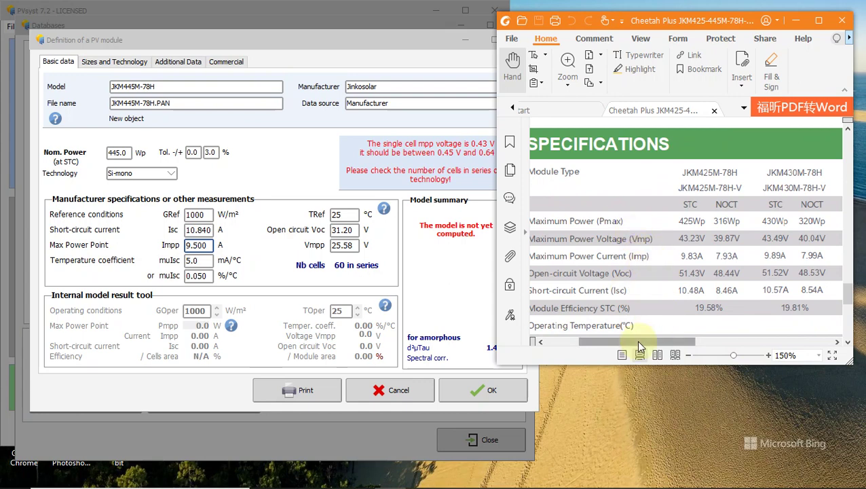
{"action": "left_click_drag", "start_coordinate": [641, 342], "coordinate": [766, 341]}
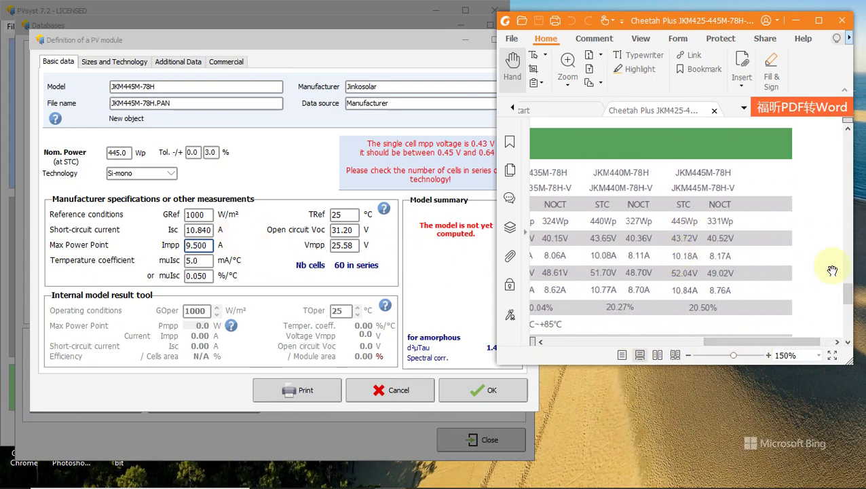
{"action": "left_click", "coordinate": [135, 265]}
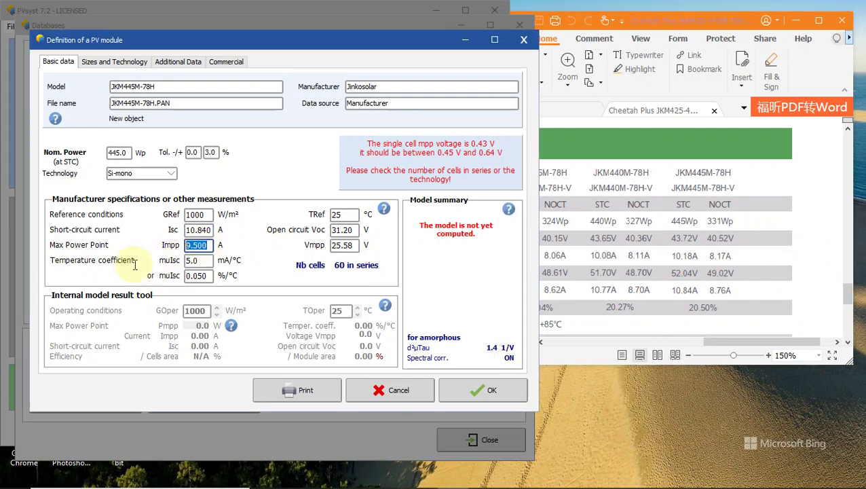
{"action": "type", "text": "10.18"}
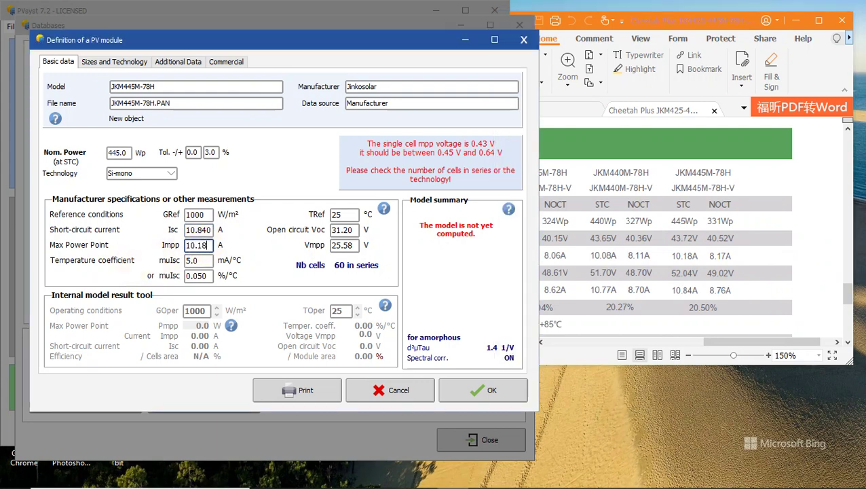
{"action": "type", "text": "0"}
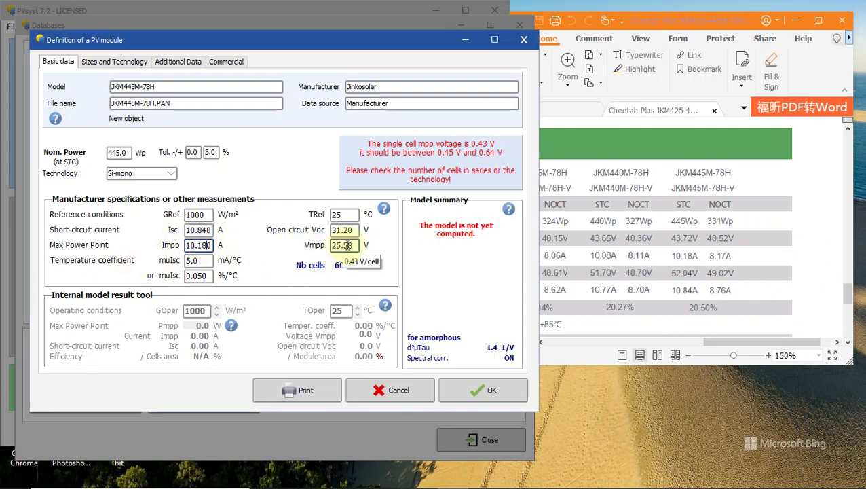
{"action": "left_click", "coordinate": [342, 231]}
Step: Enter open-circuit voltage Voc 52.04 V and maximum-power voltage Vmpp 43.72 V
{"action": "left_click", "coordinate": [714, 344]}
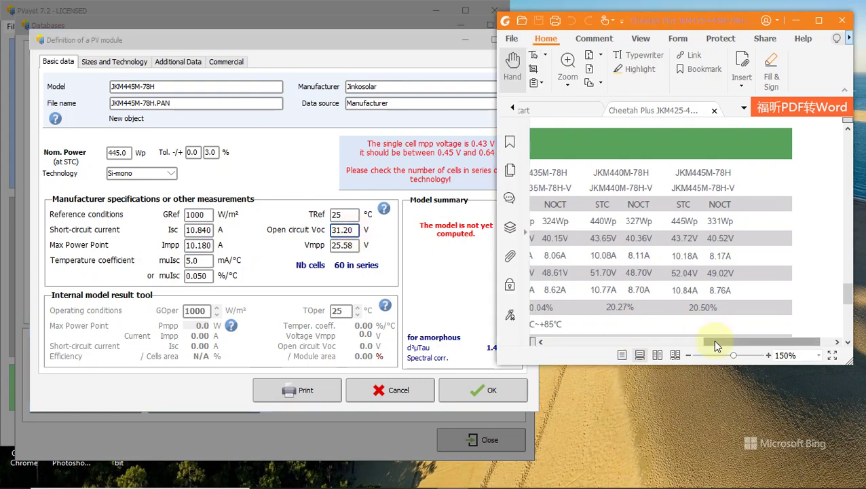
{"action": "left_click_drag", "start_coordinate": [717, 345], "coordinate": [743, 341]}
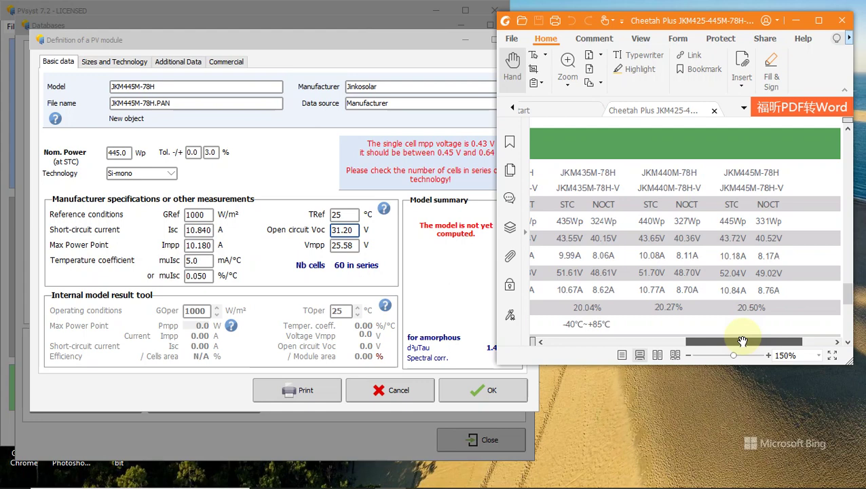
{"action": "left_click", "coordinate": [278, 249]}
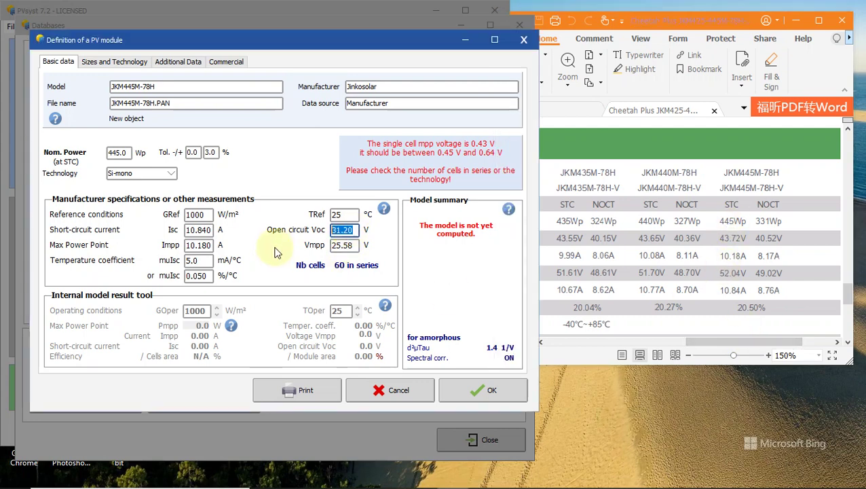
{"action": "type", "text": "52.04"}
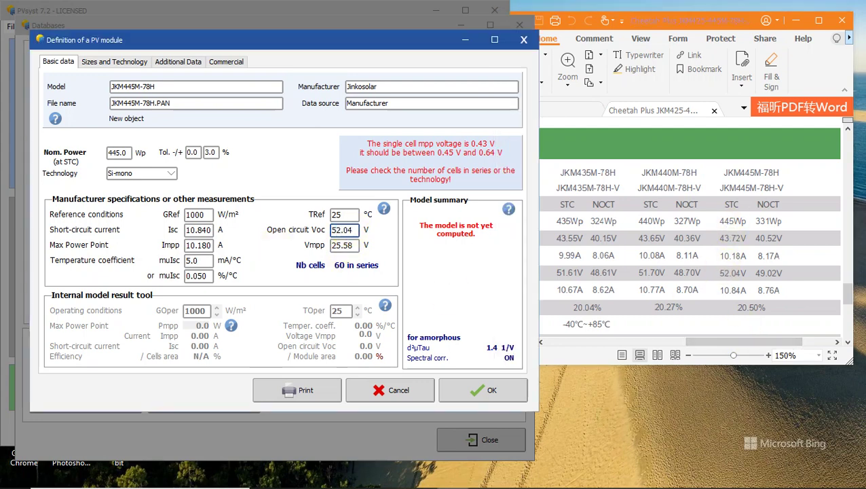
{"action": "key", "text": "Tab"}
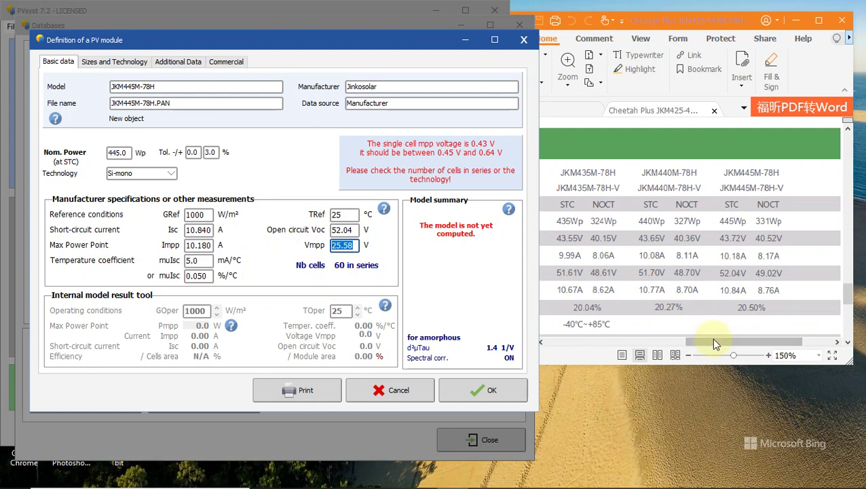
{"action": "left_click_drag", "start_coordinate": [711, 341], "coordinate": [593, 343]}
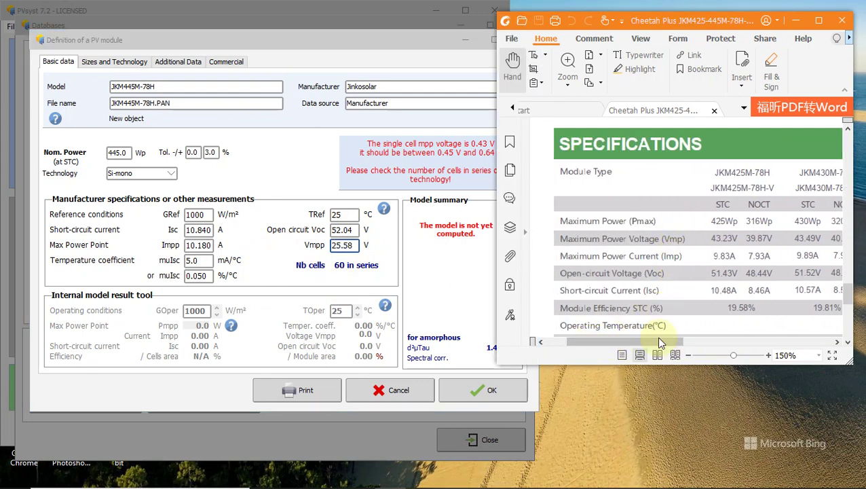
{"action": "left_click_drag", "start_coordinate": [660, 343], "coordinate": [786, 343]}
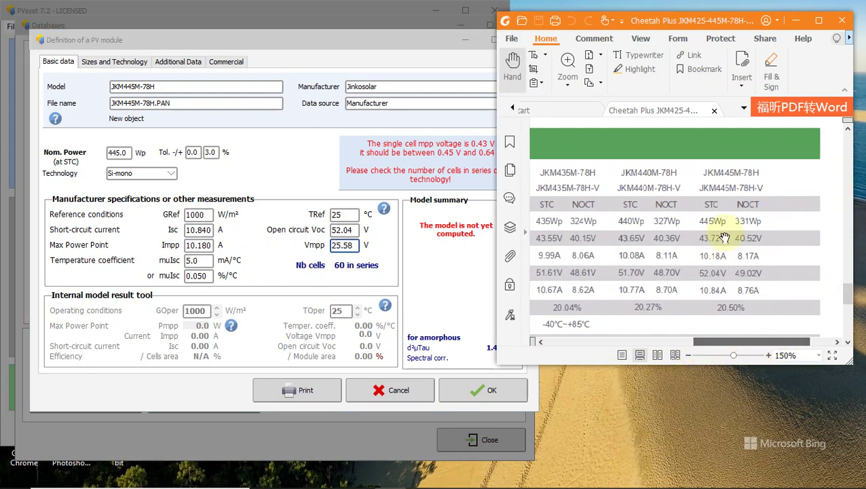
{"action": "left_click", "coordinate": [353, 245]}
{"action": "type", "text": "43.72"}
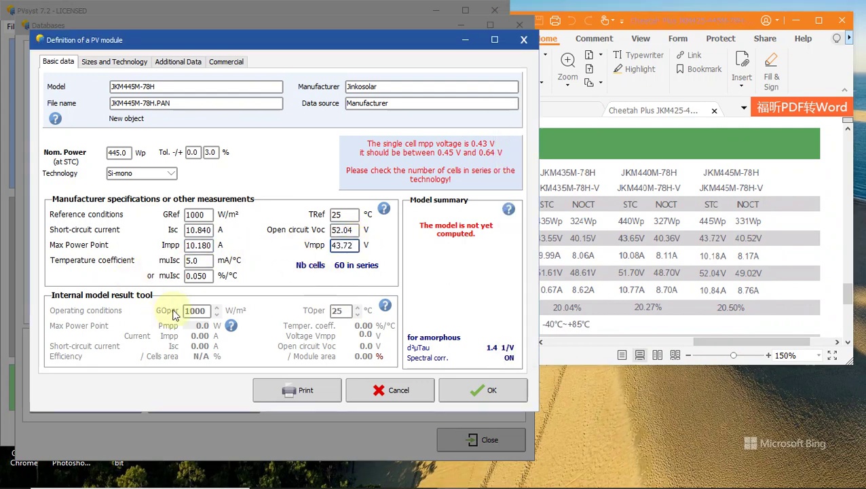
{"action": "left_click", "coordinate": [196, 275]}
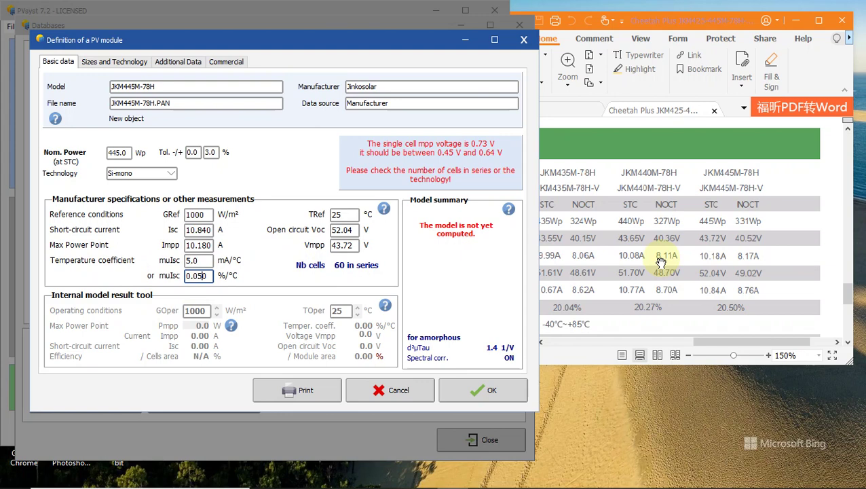
Step: Read the datasheet's temperature coefficients and enter muIsc 5.2 mA/°C, yielding 0.048 %/°C
{"action": "left_click_drag", "start_coordinate": [719, 344], "coordinate": [596, 341]}
{"action": "scroll", "coordinate": [686, 313], "scroll_direction": "down", "scroll_amount": 5}
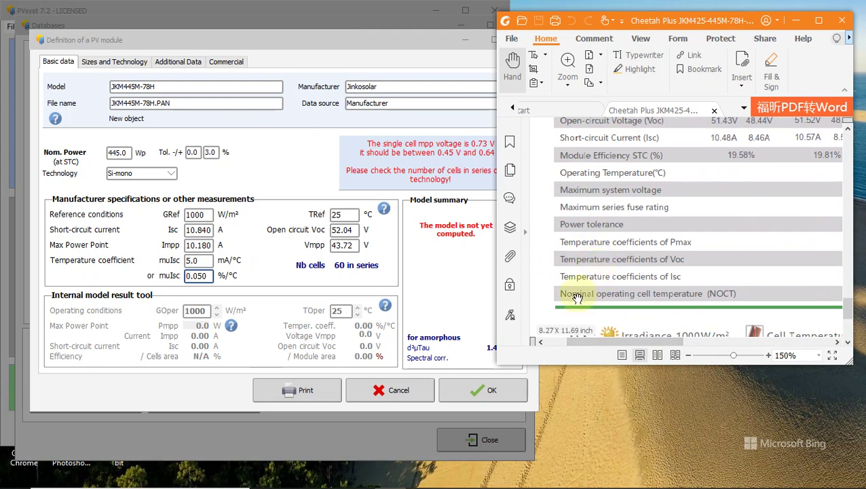
{"action": "left_click_drag", "start_coordinate": [638, 342], "coordinate": [722, 347]}
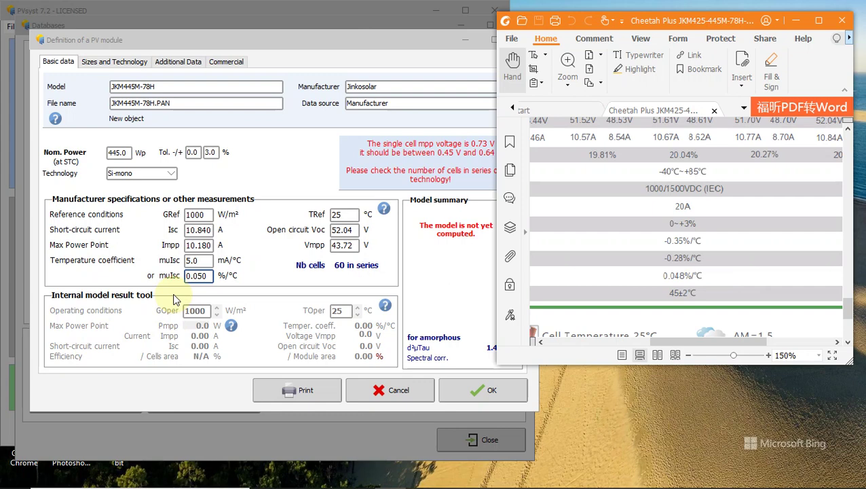
{"action": "left_click", "coordinate": [204, 260]}
{"action": "key", "text": "BackSpace"}
{"action": "type", "text": "4"}
{"action": "key", "text": "Tab"}
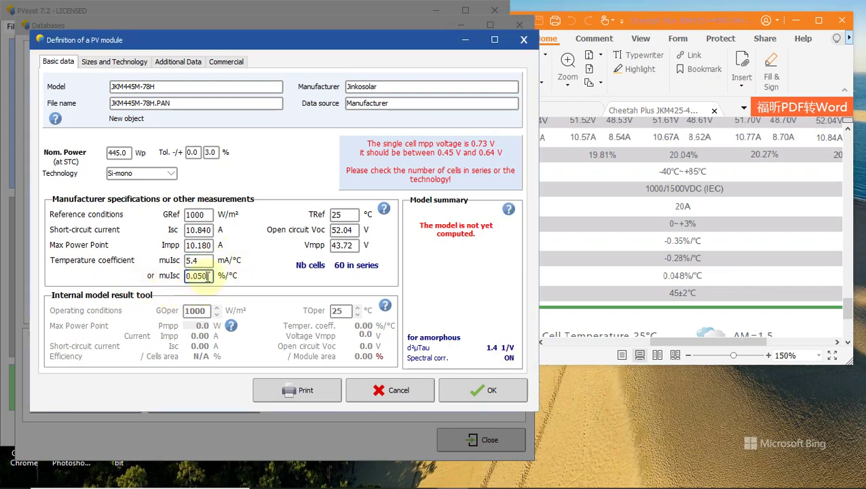
{"action": "key", "text": "BackSpace"}
{"action": "key", "text": "BackSpace"}
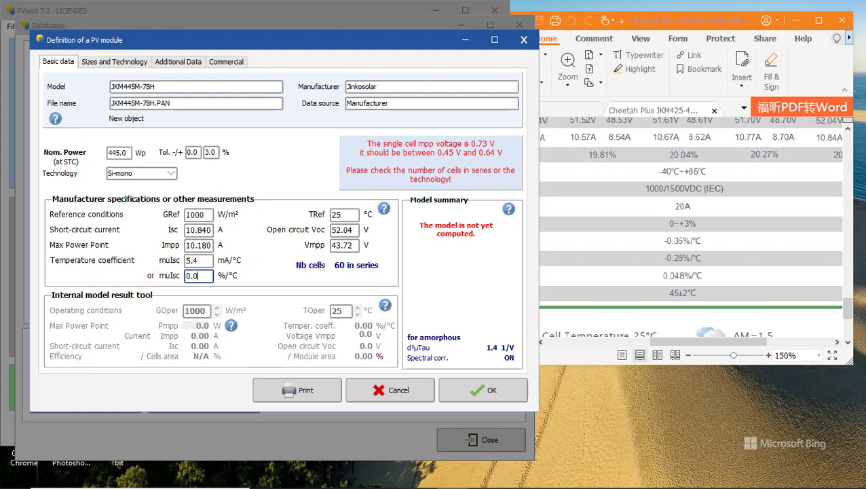
{"action": "double_click", "coordinate": [197, 260]}
{"action": "type", "text": "5.2"}
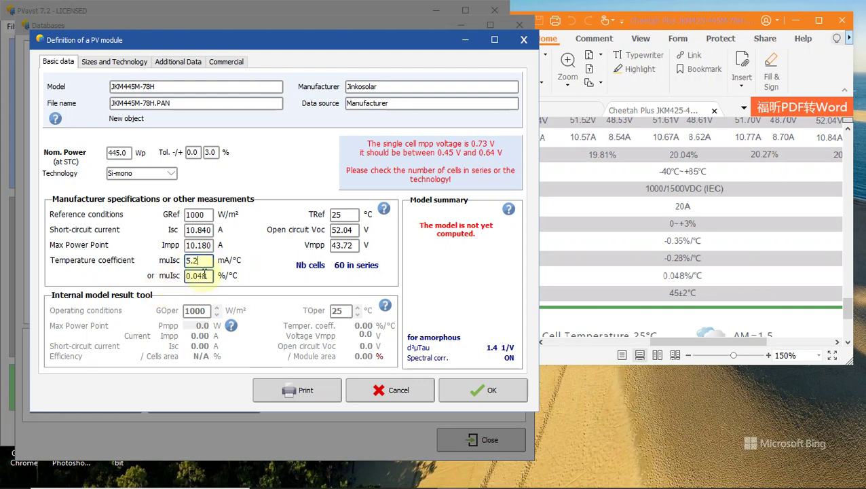
{"action": "left_click_drag", "start_coordinate": [210, 279], "coordinate": [171, 277]}
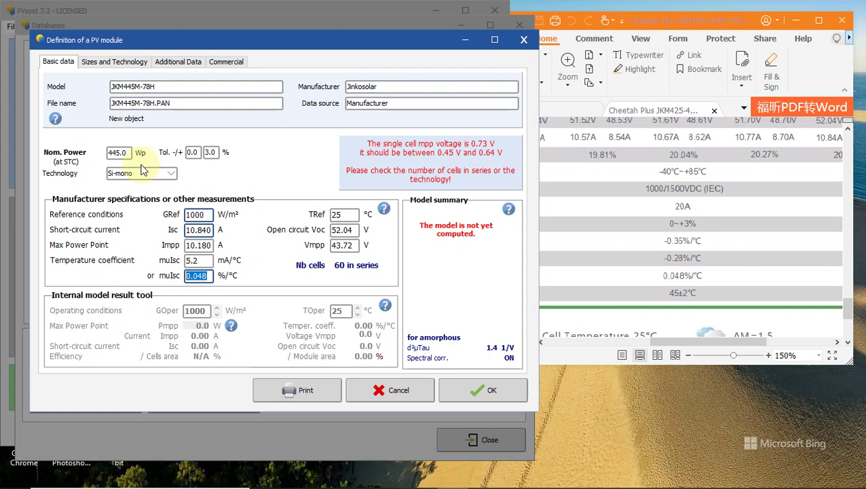
Step: On Sizes and Technology, enter the module length of 2166 mm from the datasheet
{"action": "left_click", "coordinate": [134, 62]}
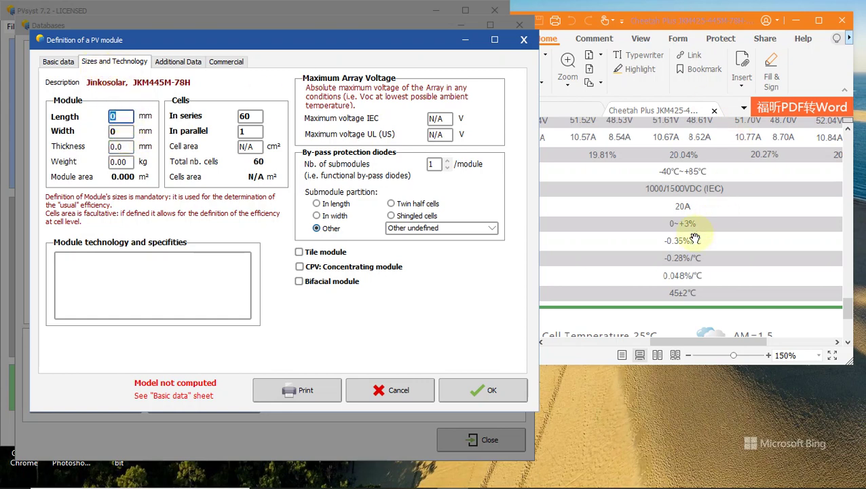
{"action": "scroll", "coordinate": [672, 265], "scroll_direction": "up", "scroll_amount": 8}
{"action": "scroll", "coordinate": [669, 274], "scroll_direction": "down", "scroll_amount": 5}
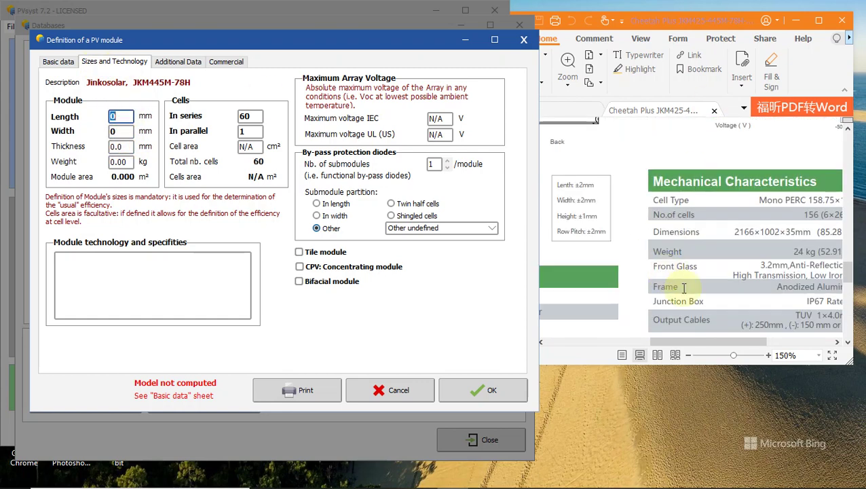
{"action": "left_click", "coordinate": [686, 339]}
{"action": "scroll", "coordinate": [631, 285], "scroll_direction": "down", "scroll_amount": 2}
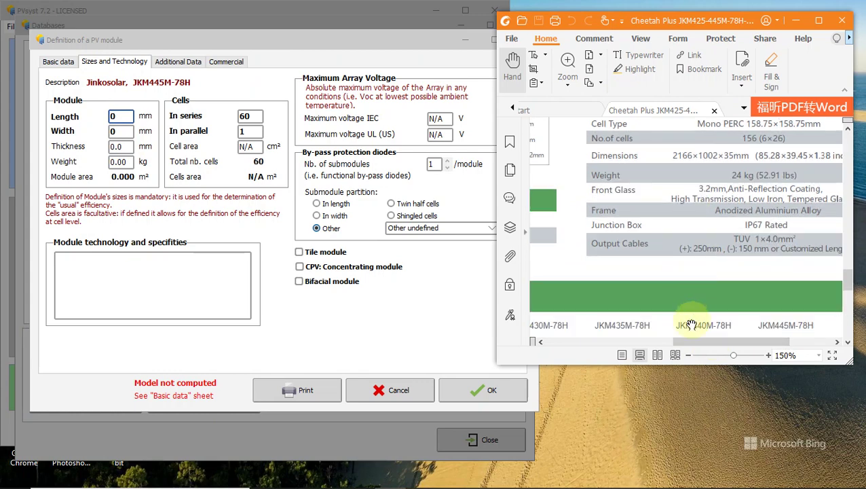
{"action": "scroll", "coordinate": [658, 326], "scroll_direction": "up", "scroll_amount": 2}
{"action": "left_click_drag", "start_coordinate": [709, 342], "coordinate": [726, 343]}
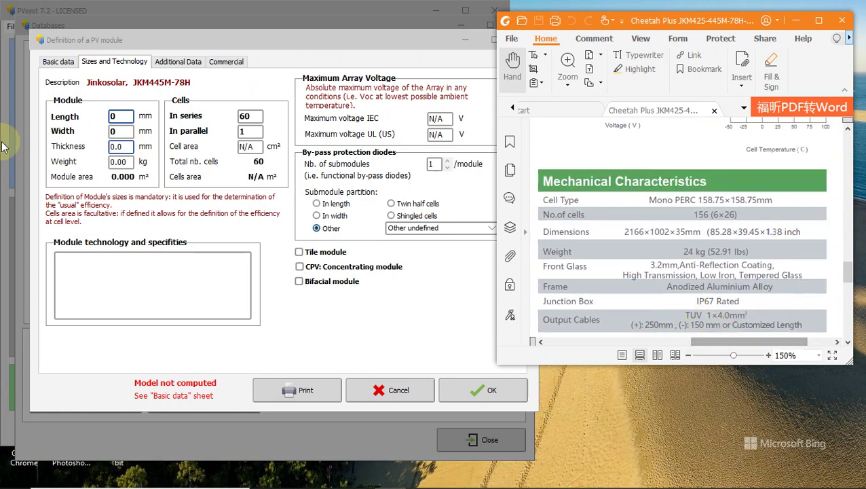
{"action": "left_click", "coordinate": [95, 119]}
{"action": "type", "text": "21"}
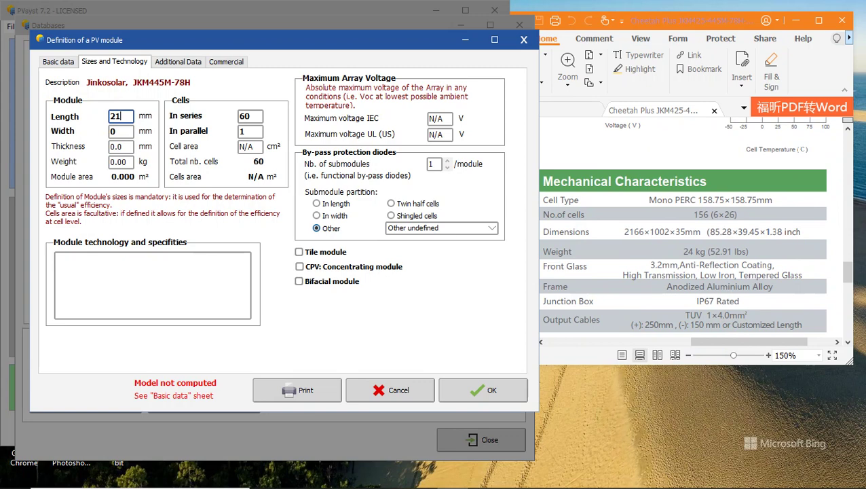
{"action": "type", "text": "66"}
{"action": "key", "text": "Tab"}
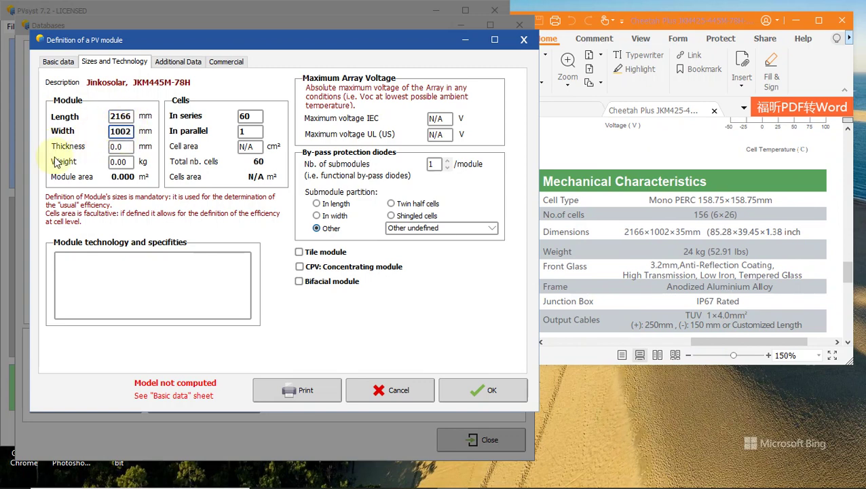
Step: Set the module thickness to 35 mm and the weight to 24 kg
{"action": "key", "text": "Tab"}
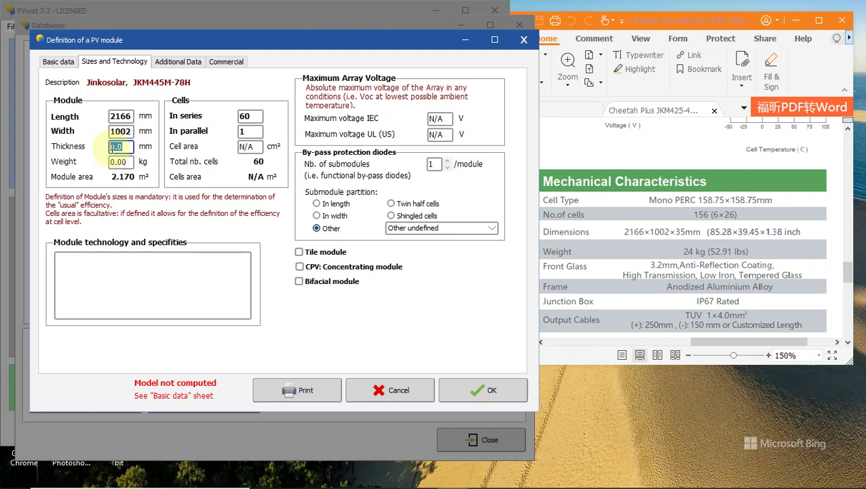
{"action": "type", "text": "35"}
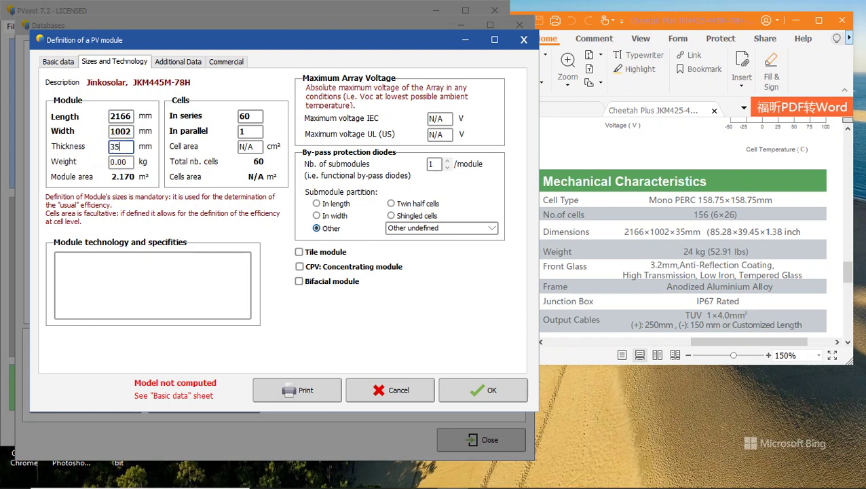
{"action": "left_click", "coordinate": [119, 162]}
{"action": "key", "text": "ctrl+a"}
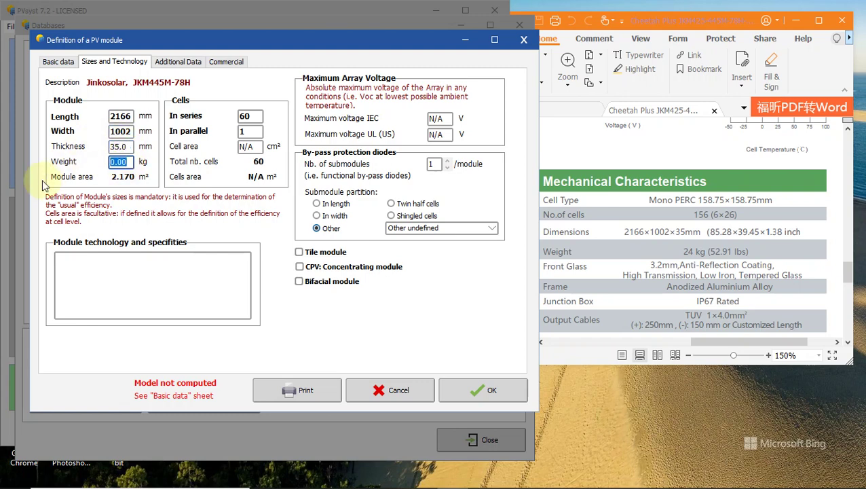
{"action": "type", "text": "24"}
{"action": "left_click", "coordinate": [243, 116]}
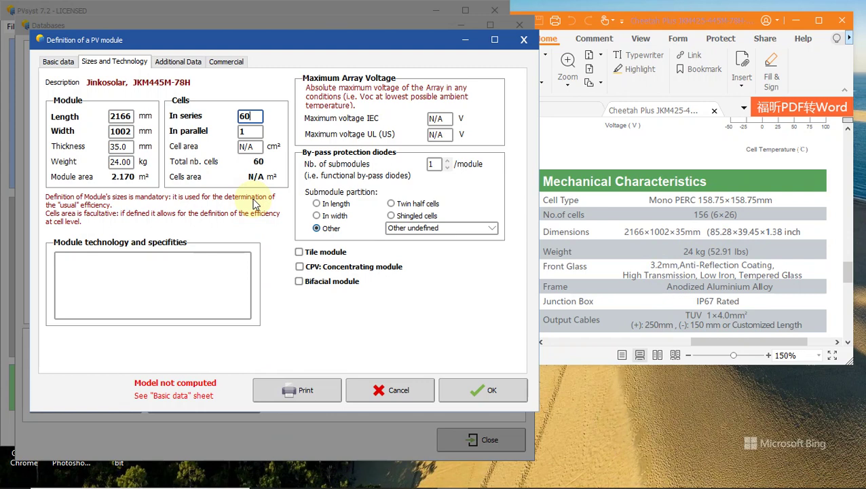
Step: Launch Calculator and compute 156 ÷ 2 = 78
{"action": "left_click", "coordinate": [15, 476]}
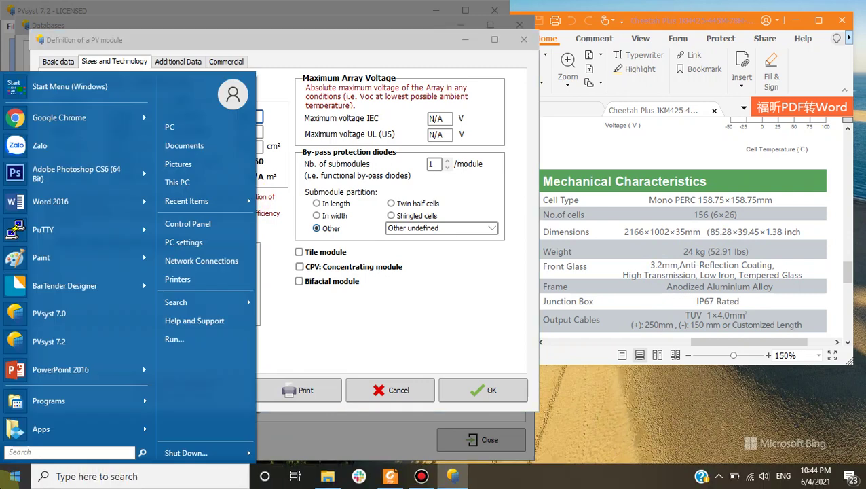
{"action": "type", "text": "a"}
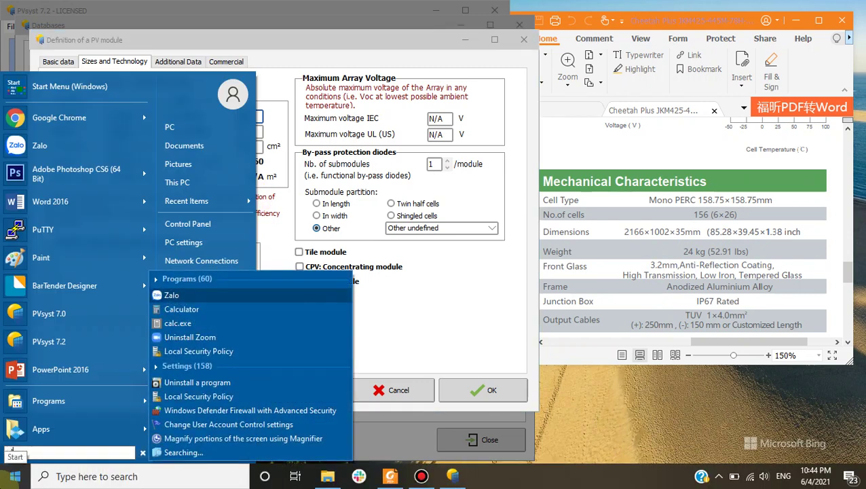
{"action": "key", "text": "Down"}
{"action": "key", "text": "Return"}
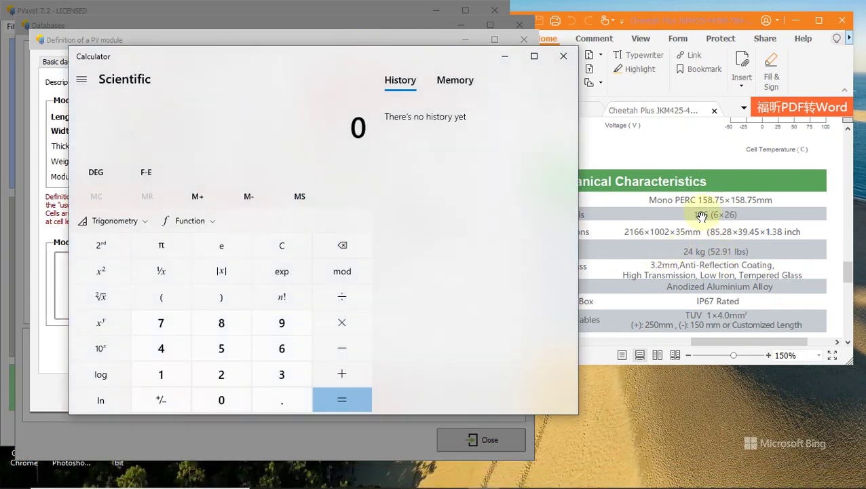
{"action": "type", "text": "1"}
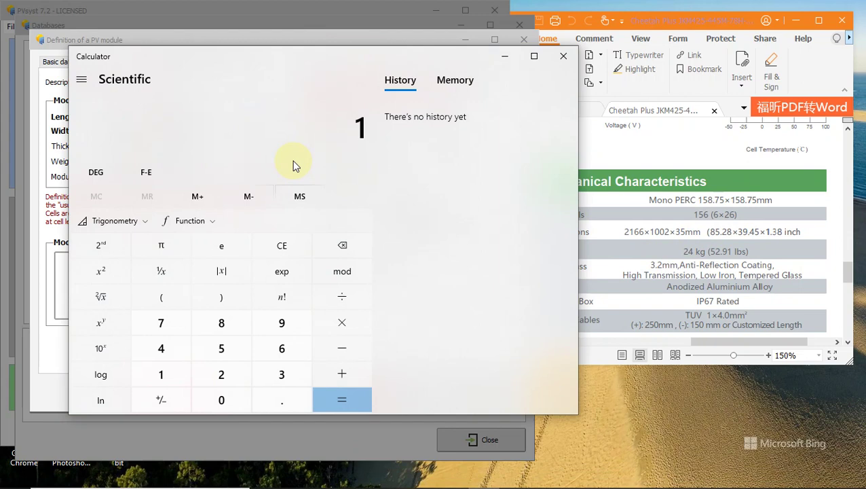
{"action": "type", "text": "56 ÷ 2"}
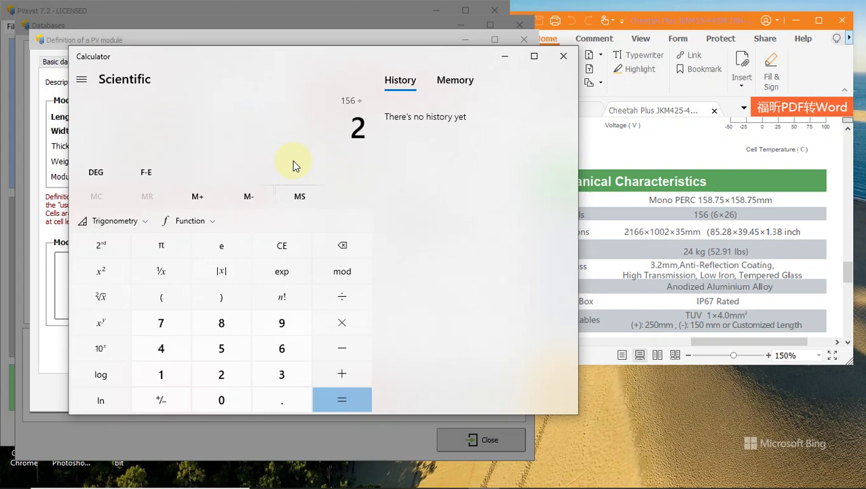
{"action": "key", "text": "Return"}
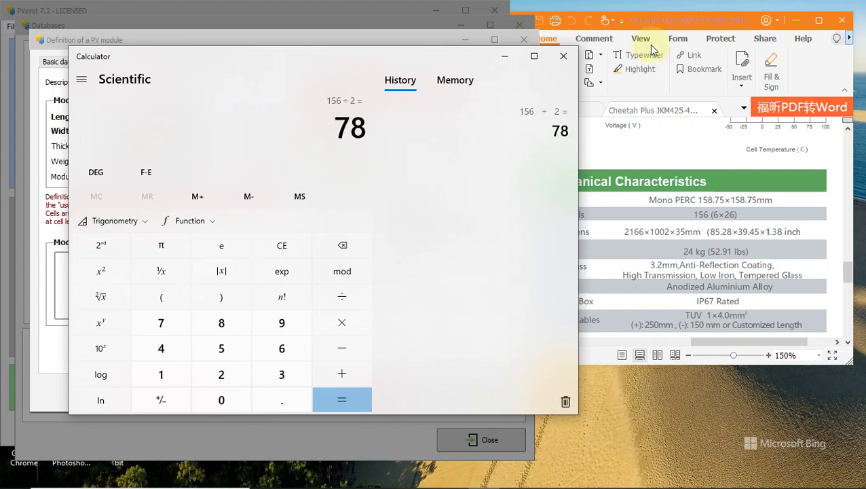
Step: Move Calculator aside and select PVsyst's cells-in-series value of 60
{"action": "left_click_drag", "start_coordinate": [358, 66], "coordinate": [361, 191]}
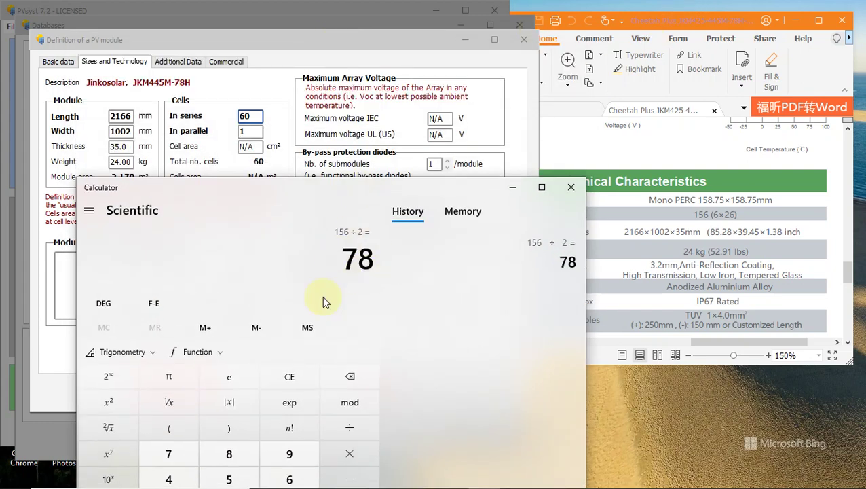
{"action": "left_click", "coordinate": [248, 117]}
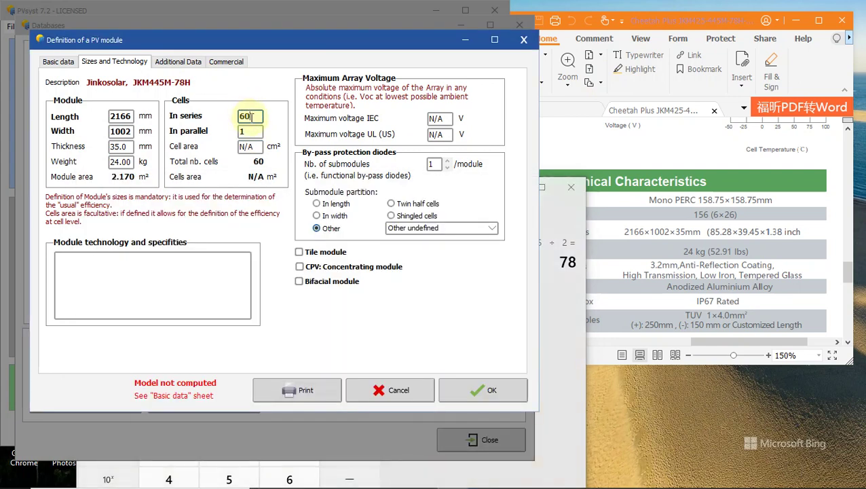
{"action": "double_click", "coordinate": [248, 116]}
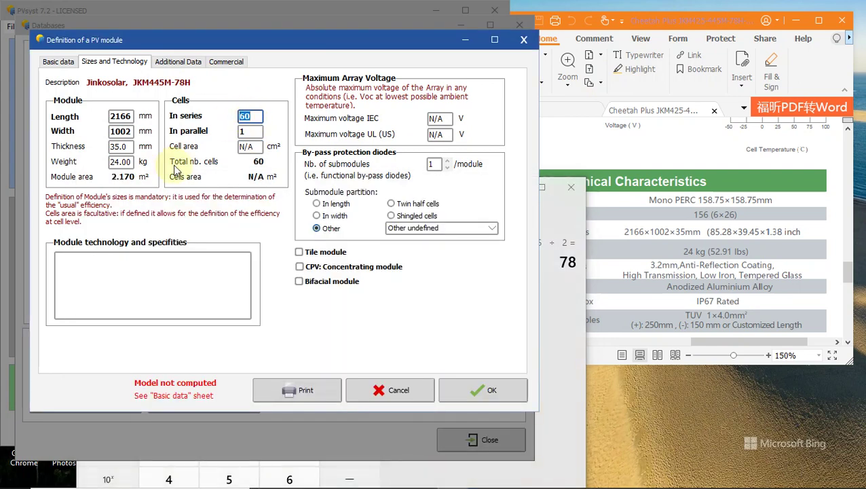
Step: Enter 78 cells in series and 2 in parallel for 156 cells total
{"action": "type", "text": "78"}
{"action": "key", "text": "Tab"}
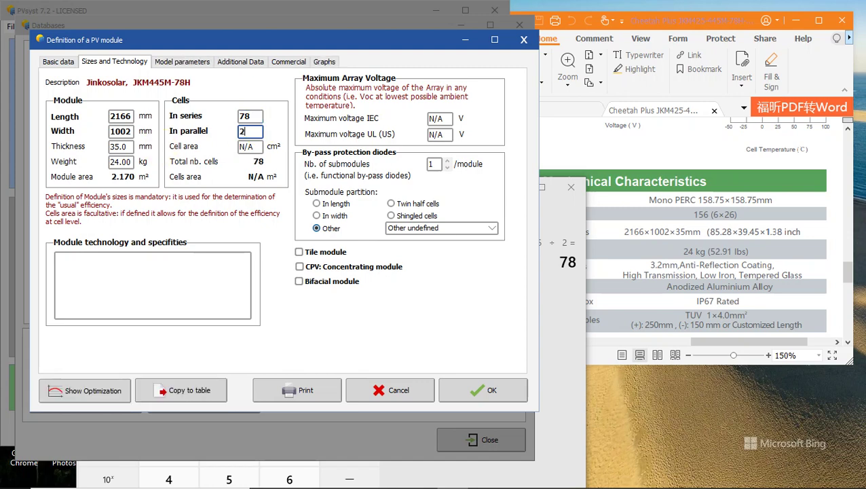
{"action": "type", "text": "2"}
{"action": "left_click", "coordinate": [255, 118]}
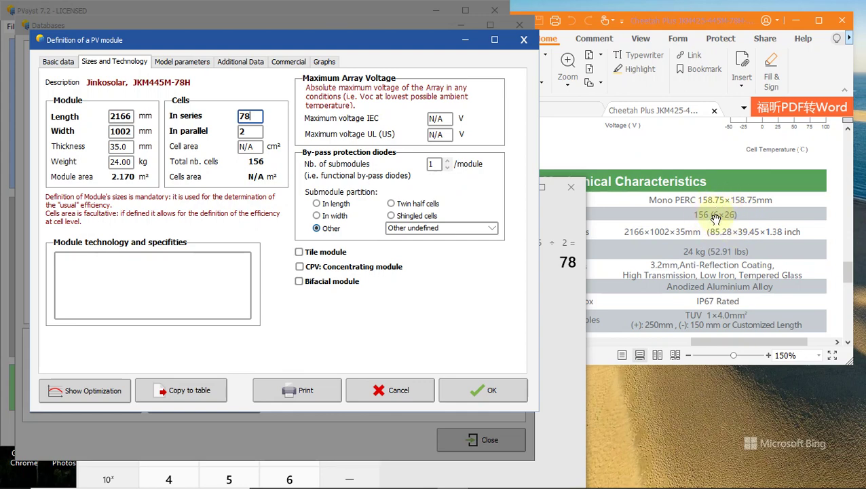
Step: Recheck the series and parallel cell counts, reselecting the 78 series value
{"action": "left_click", "coordinate": [240, 133]}
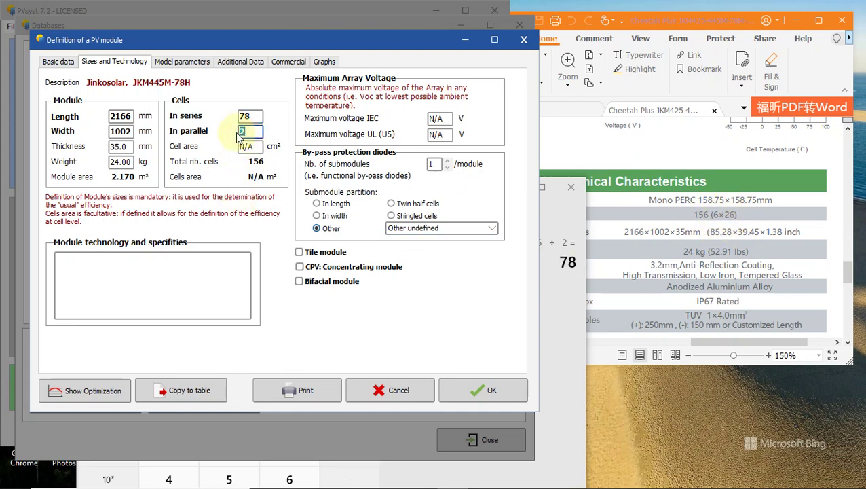
{"action": "left_click", "coordinate": [242, 117]}
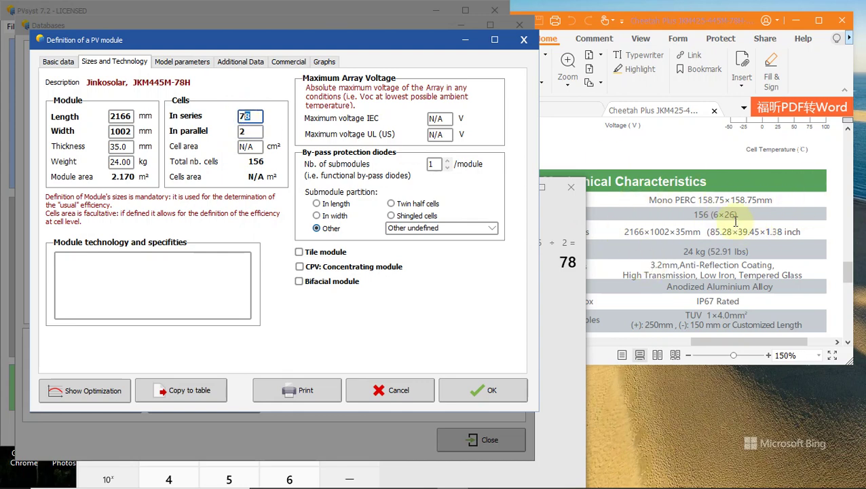
{"action": "key", "text": "Tab"}
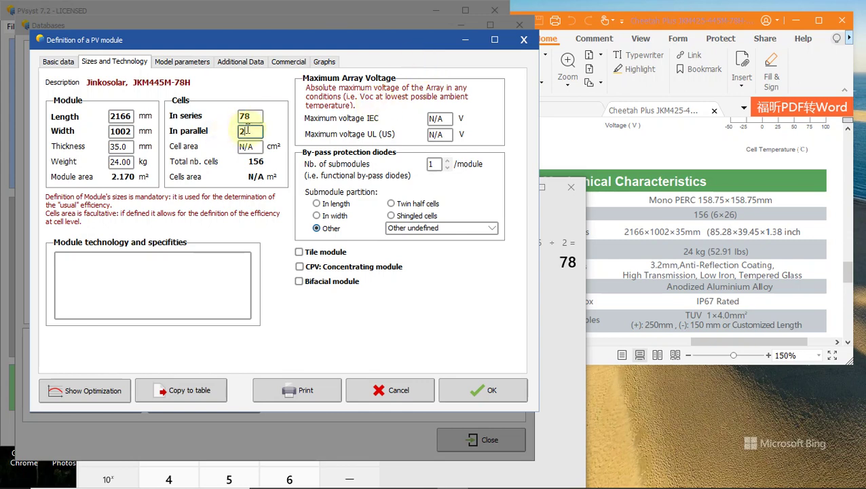
{"action": "key", "text": "shift+Tab"}
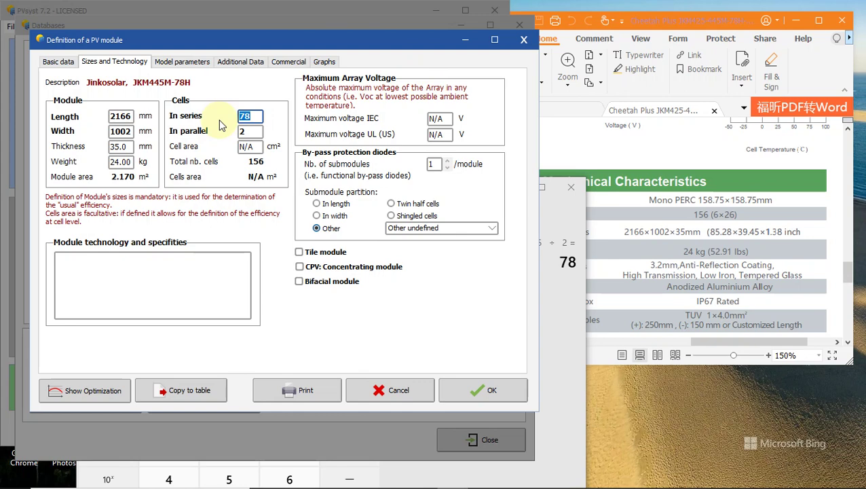
{"action": "key", "text": "Tab"}
{"action": "double_click", "coordinate": [241, 116]}
Step: Check the datasheet's maximum system voltage and enter 1500 V as the IEC maximum voltage
{"action": "left_click", "coordinate": [699, 257]}
{"action": "scroll", "coordinate": [625, 245], "scroll_direction": "down", "scroll_amount": 5}
{"action": "left_click_drag", "start_coordinate": [733, 346], "coordinate": [601, 346]}
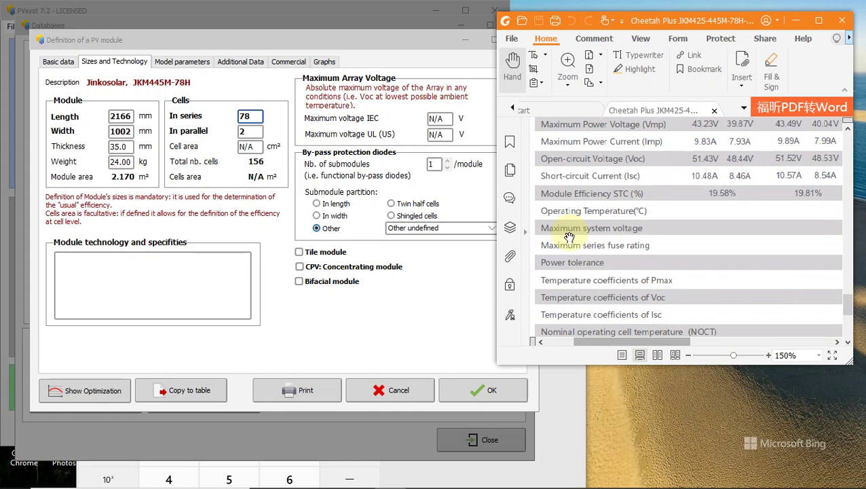
{"action": "scroll", "coordinate": [626, 341], "scroll_direction": "right", "scroll_amount": 3}
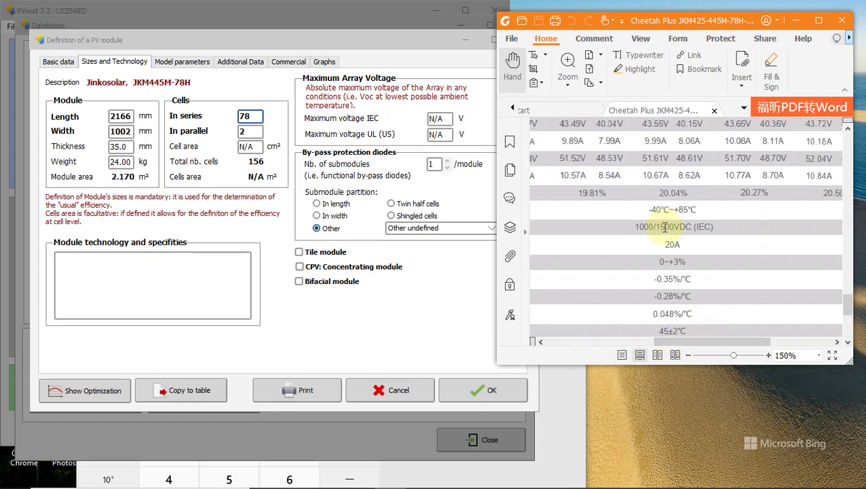
{"action": "left_click", "coordinate": [444, 120]}
{"action": "type", "text": "1500"}
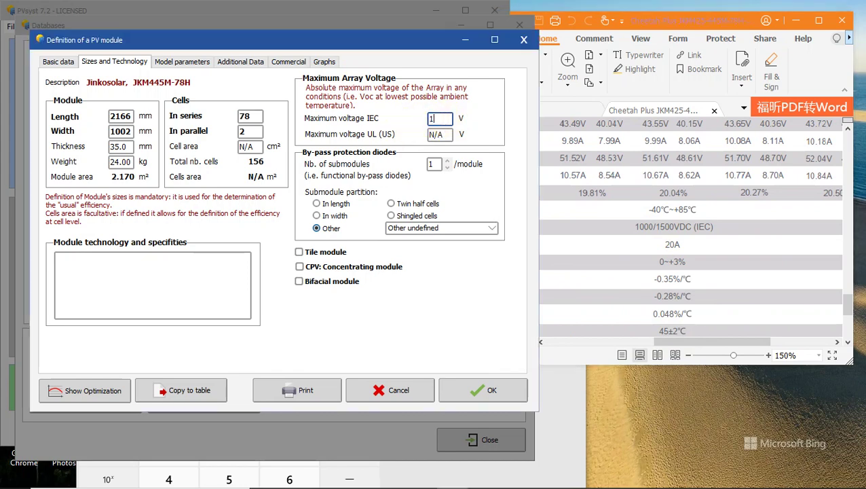
{"action": "left_click", "coordinate": [436, 135]}
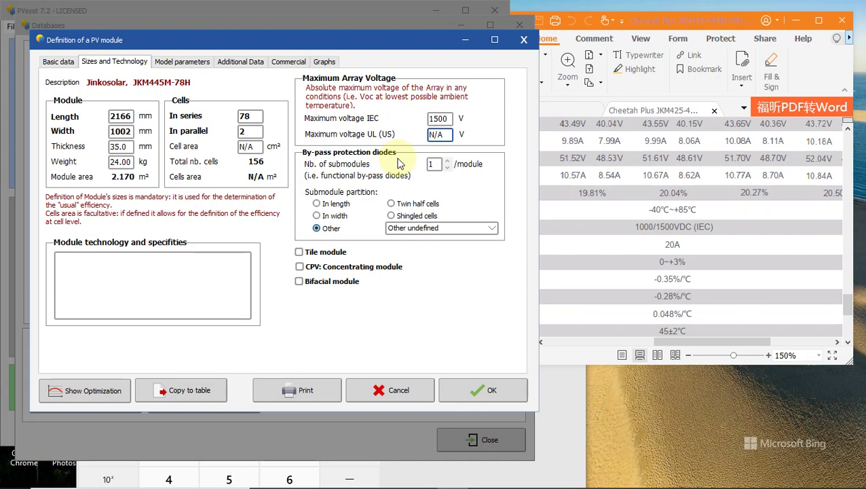
{"action": "scroll", "coordinate": [734, 317], "scroll_direction": "up", "scroll_amount": 4}
{"action": "scroll", "coordinate": [734, 318], "scroll_direction": "up", "scroll_amount": 3}
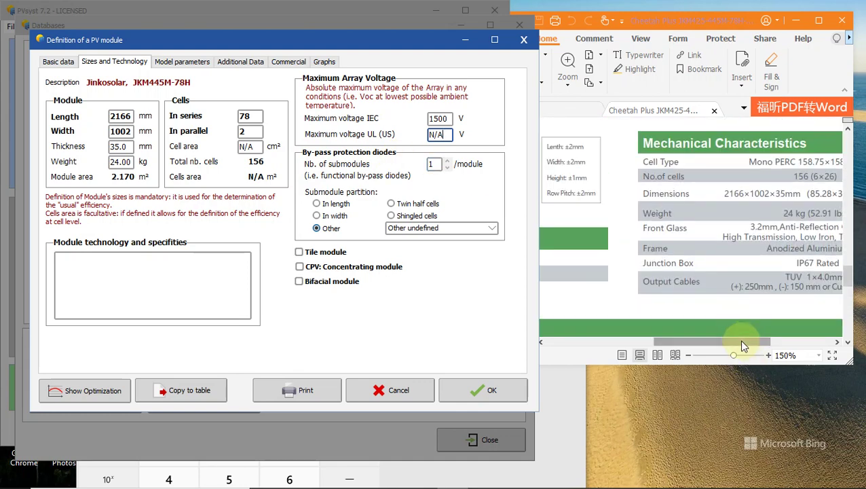
Step: Review the Jinkosolar datasheet's cell layout and bypass diode details in the PDF reader
{"action": "left_click", "coordinate": [751, 338]}
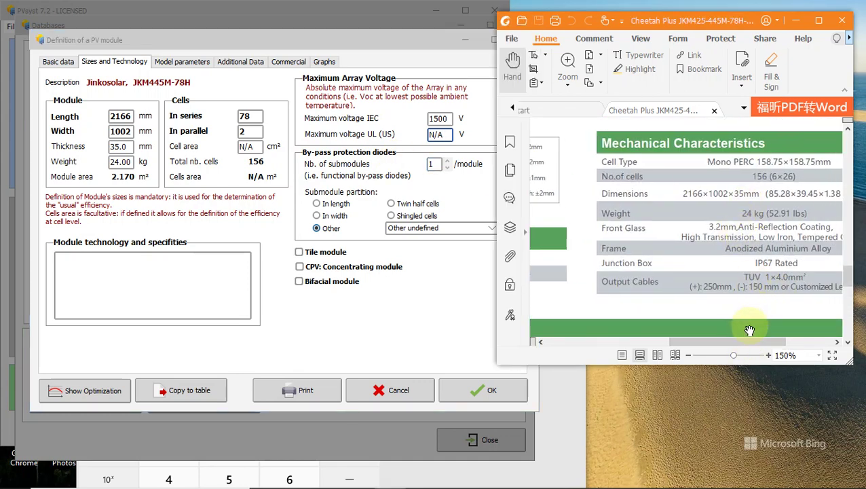
{"action": "left_click_drag", "start_coordinate": [750, 332], "coordinate": [698, 322]}
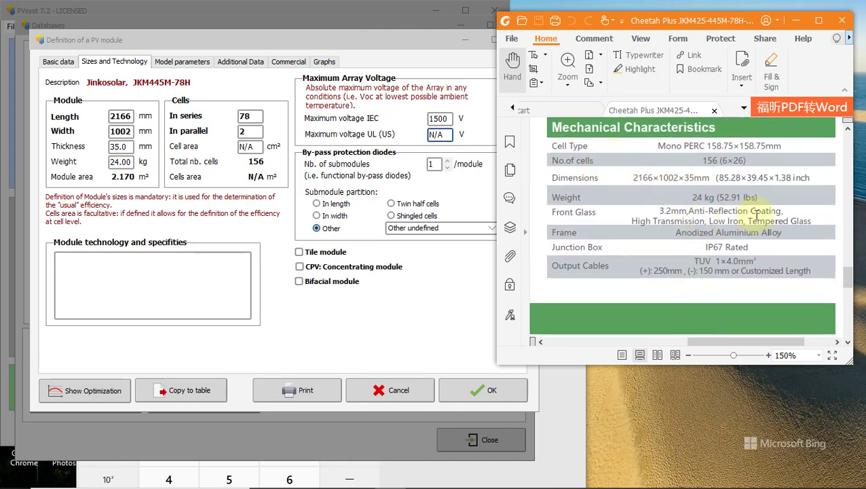
{"action": "mouse_move", "coordinate": [715, 342]}
{"action": "left_mouse_down"}
{"action": "mouse_move", "coordinate": [637, 341]}
{"action": "mouse_move", "coordinate": [640, 333]}
{"action": "mouse_move", "coordinate": [722, 341]}
{"action": "left_mouse_up"}
{"action": "scroll", "coordinate": [690, 222], "scroll_direction": "up", "scroll_amount": 3}
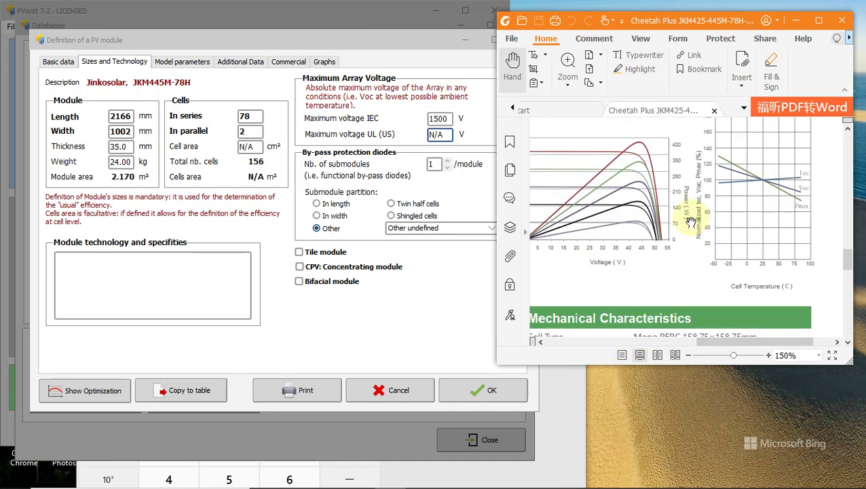
{"action": "scroll", "coordinate": [694, 230], "scroll_direction": "down", "scroll_amount": 2}
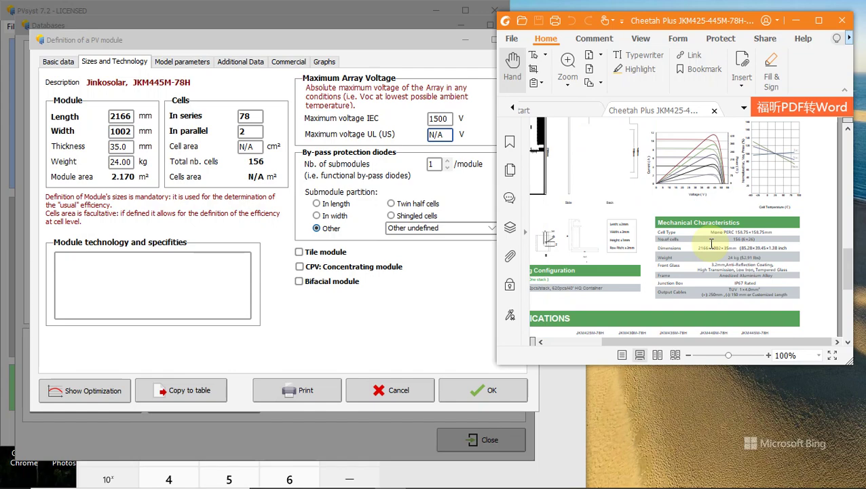
{"action": "scroll", "coordinate": [581, 296], "scroll_direction": "up", "scroll_amount": 5}
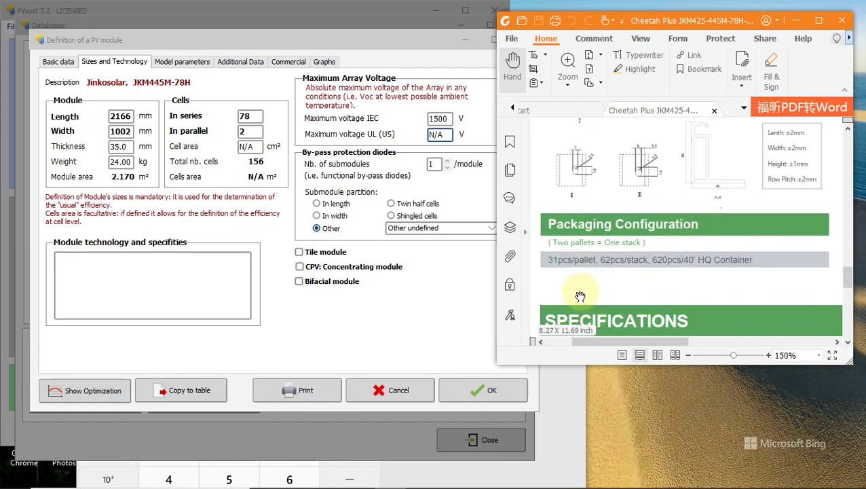
{"action": "scroll", "coordinate": [587, 299], "scroll_direction": "down", "scroll_amount": 4}
{"action": "scroll", "coordinate": [655, 246], "scroll_direction": "down", "scroll_amount": 5}
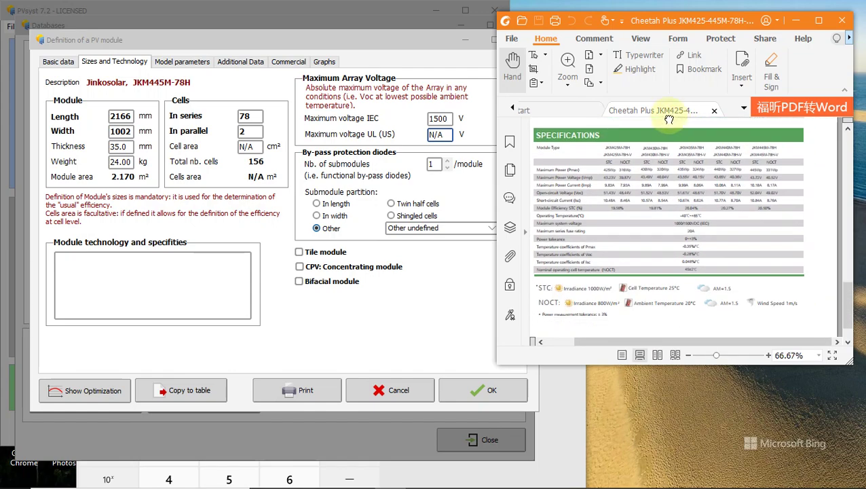
{"action": "scroll", "coordinate": [700, 187], "scroll_direction": "up", "scroll_amount": 3}
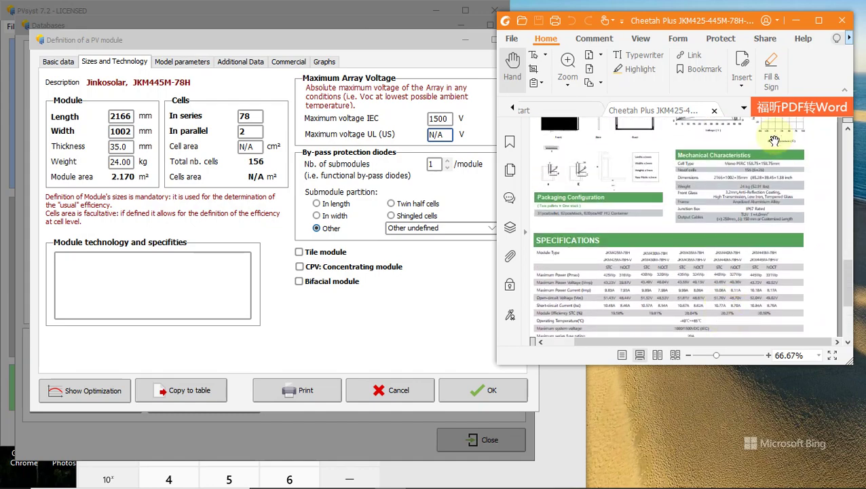
{"action": "scroll", "coordinate": [762, 183], "scroll_direction": "up", "scroll_amount": 3}
{"action": "scroll", "coordinate": [744, 209], "scroll_direction": "up", "scroll_amount": 1}
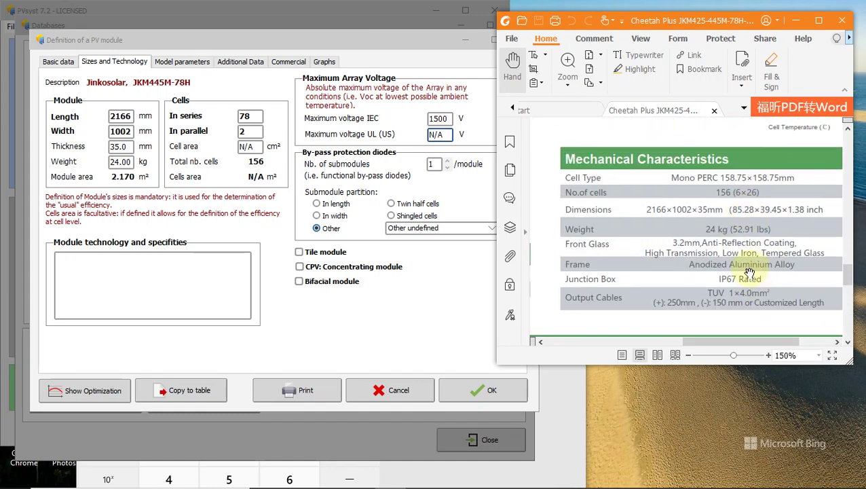
{"action": "scroll", "coordinate": [644, 203], "scroll_direction": "down", "scroll_amount": 2}
{"action": "scroll", "coordinate": [657, 299], "scroll_direction": "down", "scroll_amount": 3}
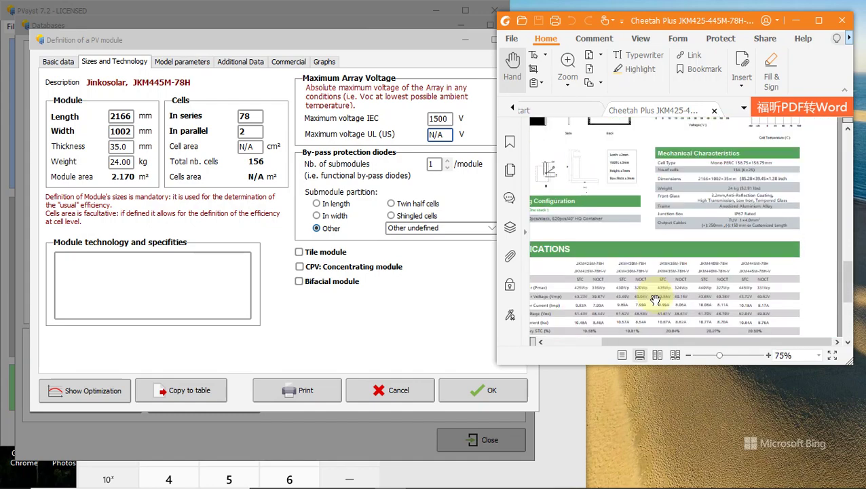
{"action": "scroll", "coordinate": [672, 252], "scroll_direction": "down", "scroll_amount": 2}
{"action": "scroll", "coordinate": [669, 264], "scroll_direction": "up", "scroll_amount": 3}
{"action": "scroll", "coordinate": [699, 224], "scroll_direction": "down", "scroll_amount": 1}
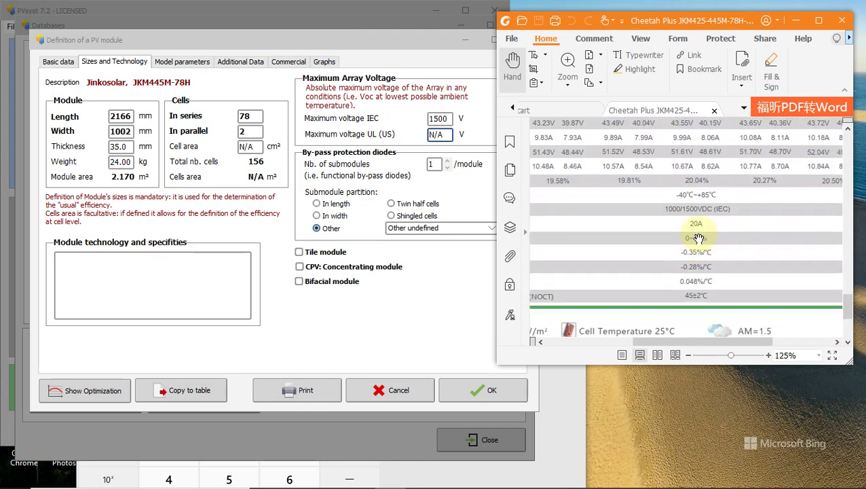
{"action": "left_click_drag", "start_coordinate": [639, 302], "coordinate": [710, 286]}
{"action": "scroll", "coordinate": [735, 199], "scroll_direction": "up", "scroll_amount": 5}
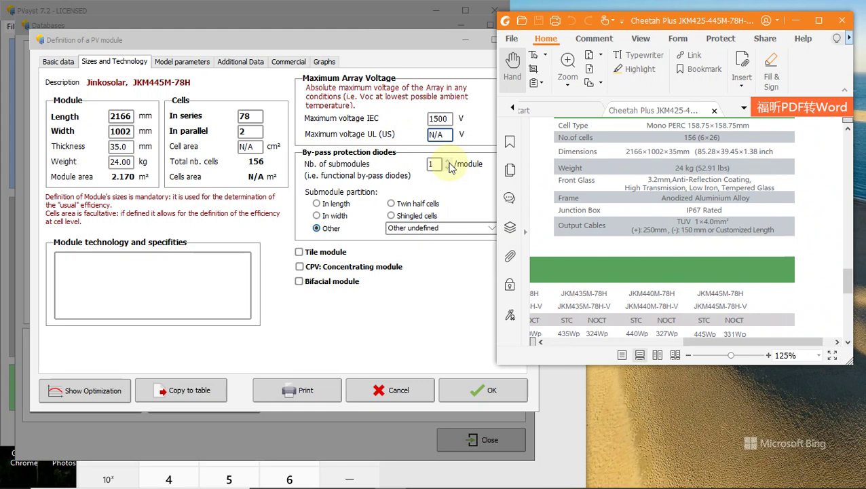
Step: Set 3 bypass-diode submodules and choose the Twin half cells partition
{"action": "left_click", "coordinate": [435, 164]}
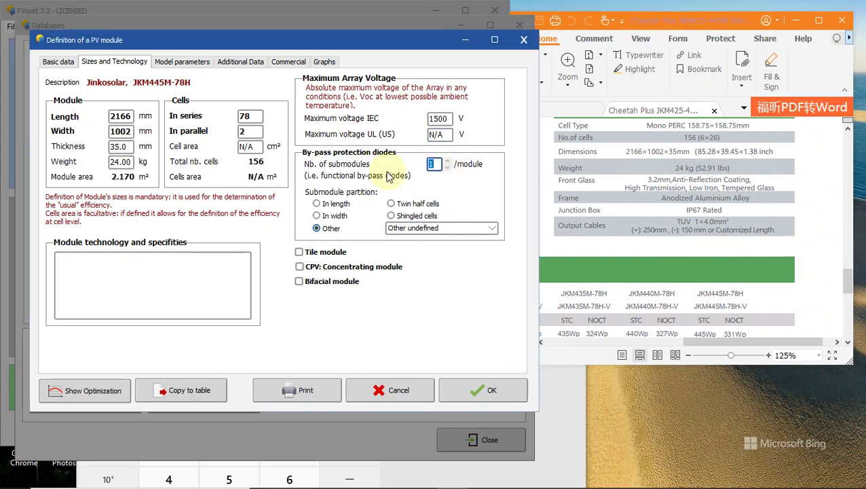
{"action": "type", "text": "3"}
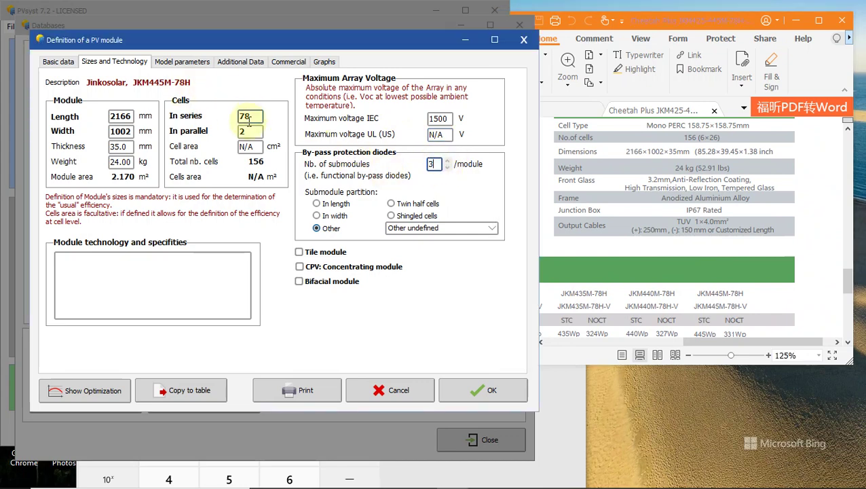
{"action": "left_click", "coordinate": [253, 132]}
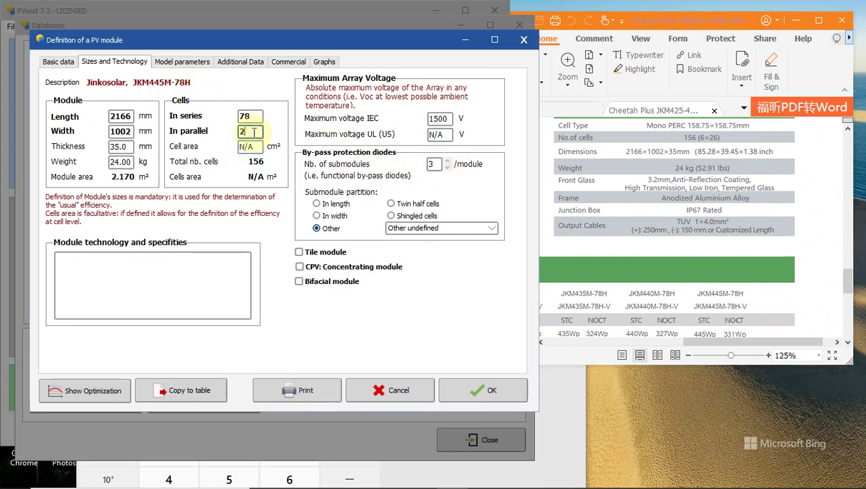
{"action": "left_click", "coordinate": [407, 206]}
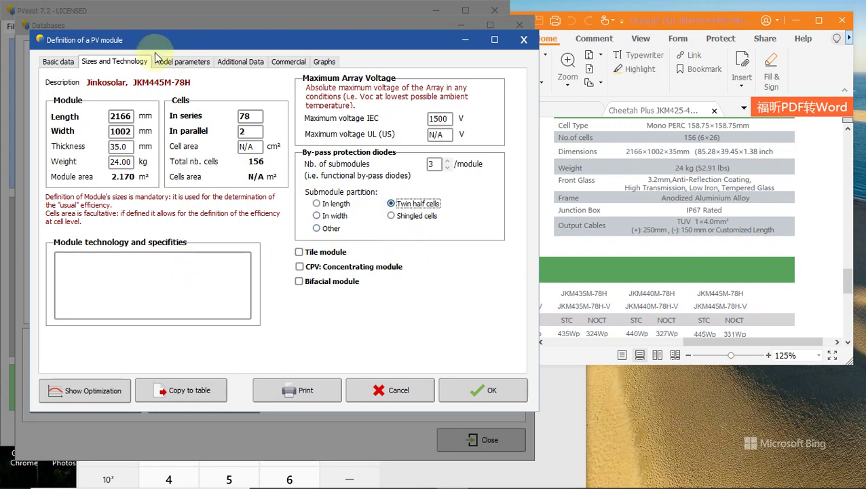
Step: On Model parameters, clear the Rsh and Rs defaults, giving 600 Ω shunt and 0.266 Ω series resistance
{"action": "left_click", "coordinate": [184, 63]}
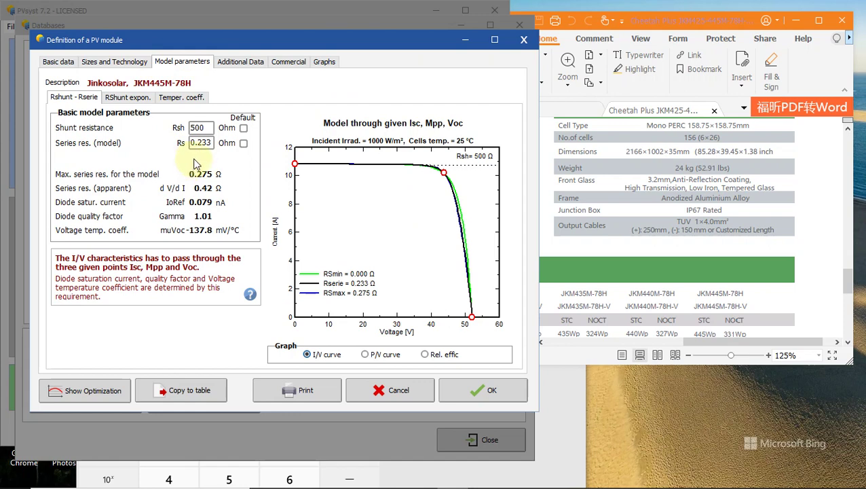
{"action": "left_click", "coordinate": [243, 128]}
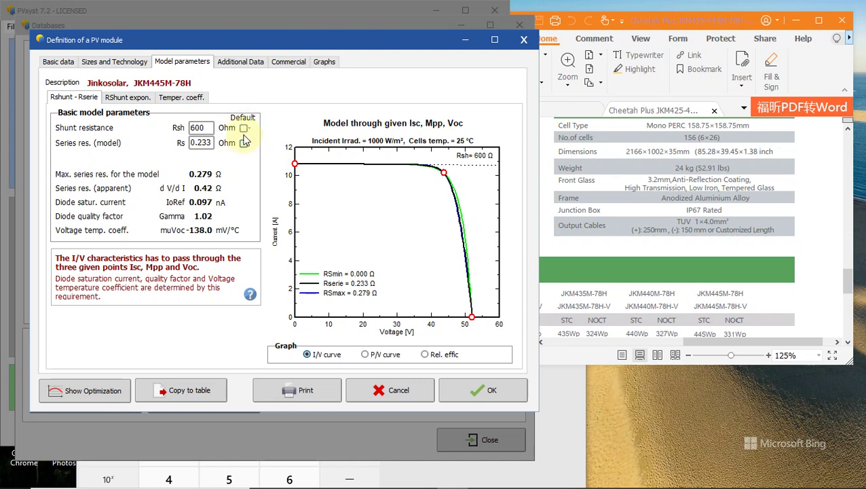
{"action": "left_click", "coordinate": [244, 142]}
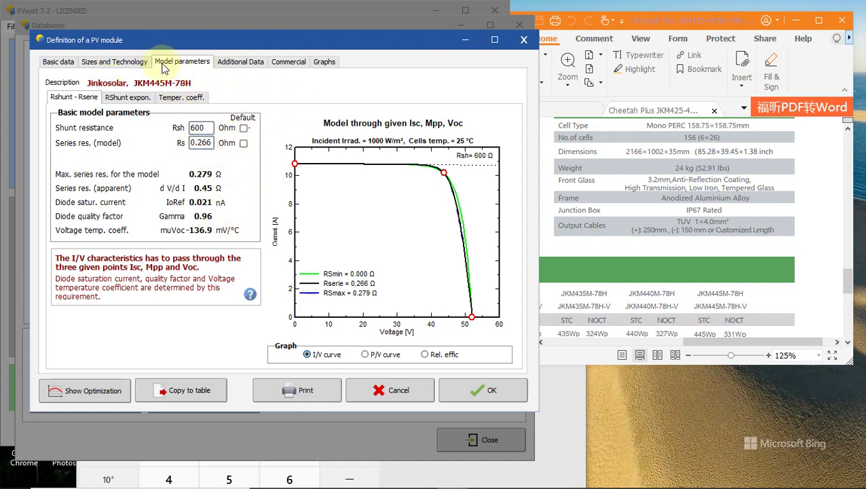
Step: Review the RShunt expon. and Temper. coeff. sub-tabs, then return to the resistance parameters
{"action": "left_click", "coordinate": [128, 98]}
{"action": "left_click", "coordinate": [178, 99]}
{"action": "left_click", "coordinate": [75, 98]}
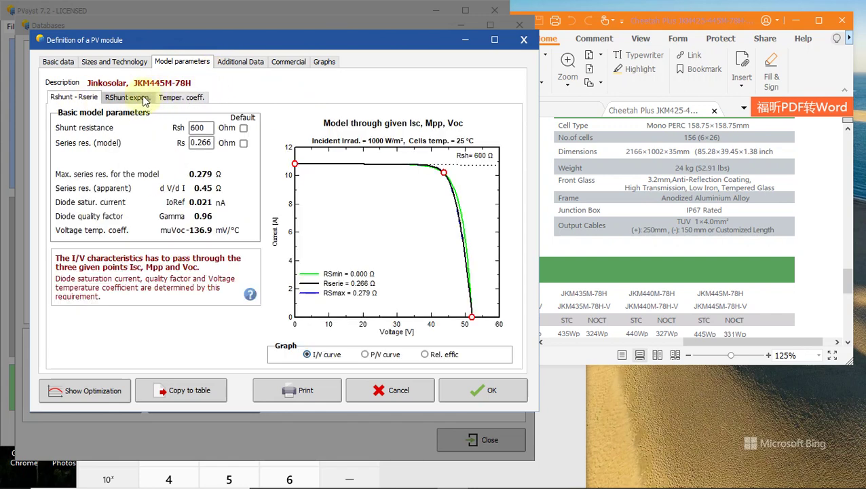
Step: Step through the Additional Data sub-tabs to Secondary parameters and inspect LID loss (N/A) and µVco (-140 mV/°C)
{"action": "left_click", "coordinate": [239, 62]}
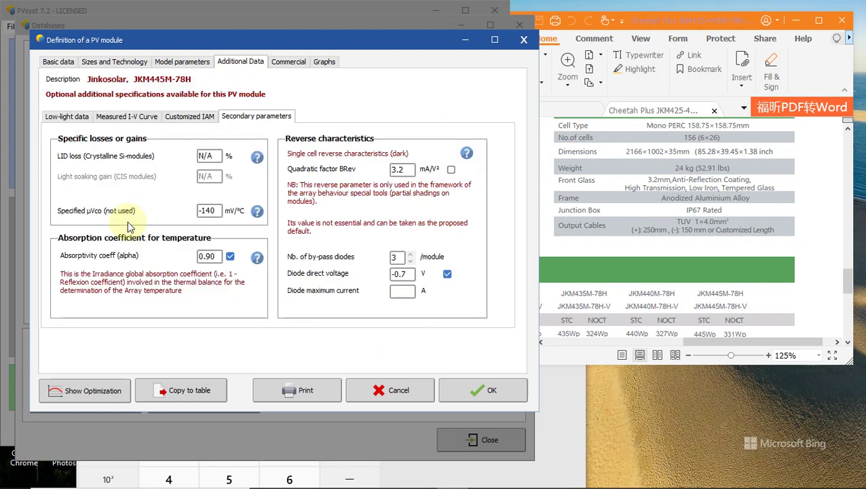
{"action": "left_click", "coordinate": [68, 117]}
{"action": "left_click", "coordinate": [151, 118]}
{"action": "left_click", "coordinate": [189, 117]}
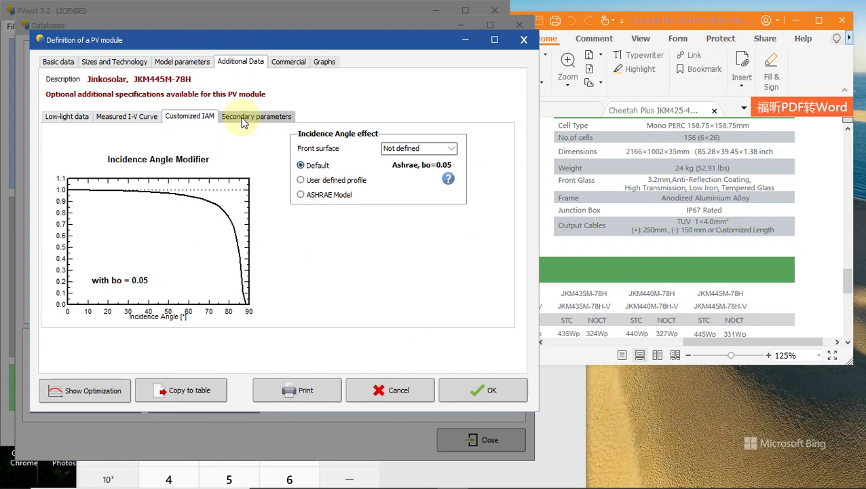
{"action": "left_click", "coordinate": [232, 117]}
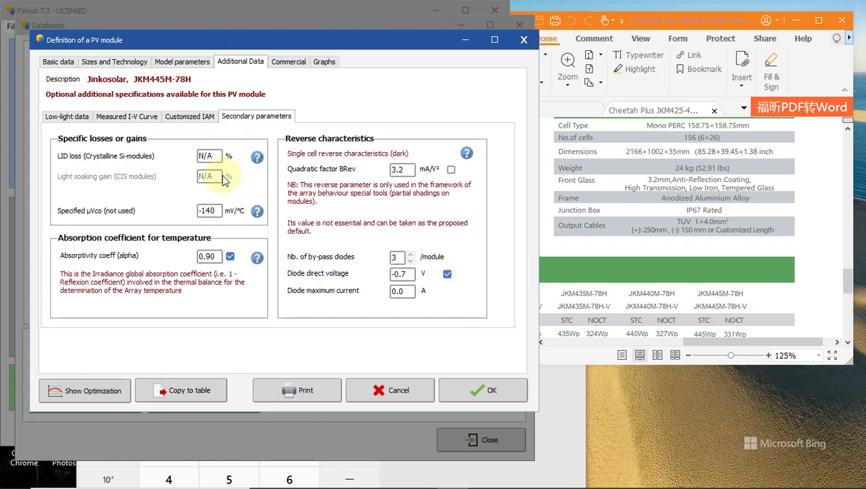
{"action": "left_click", "coordinate": [205, 155]}
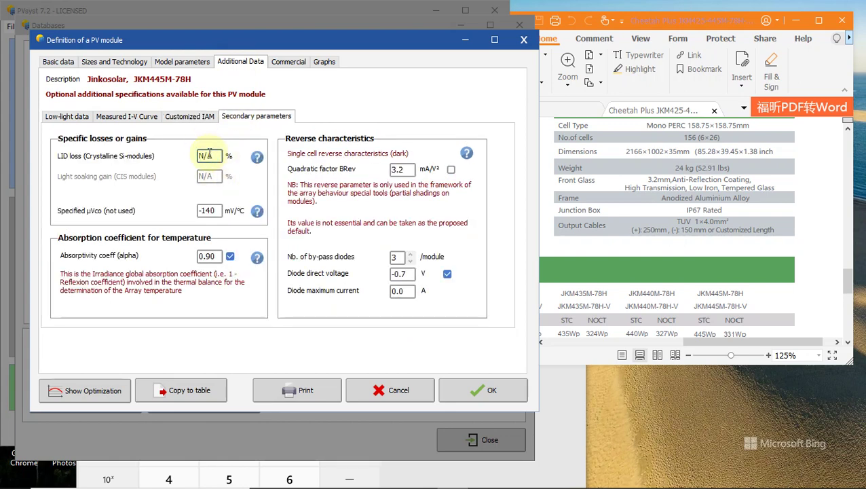
{"action": "left_click", "coordinate": [208, 211]}
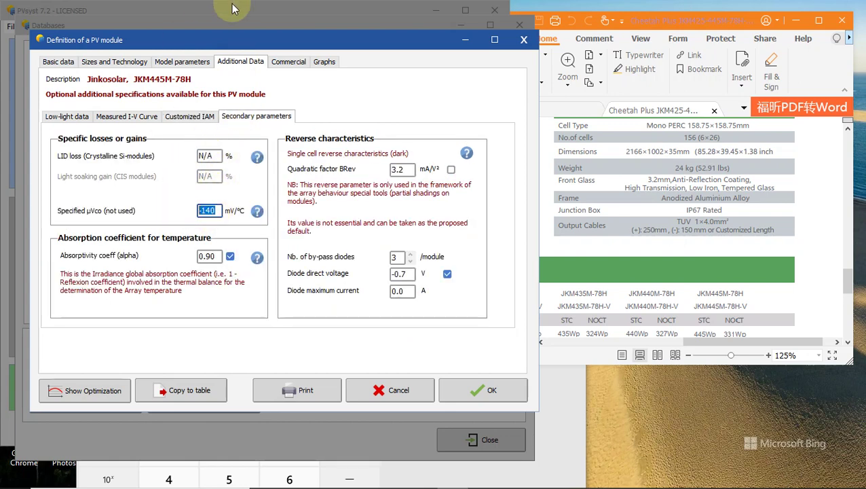
Step: On the Commercial page, enter Jinkosolar as manufacturer and 2020 as the market-availability year
{"action": "left_click", "coordinate": [297, 62]}
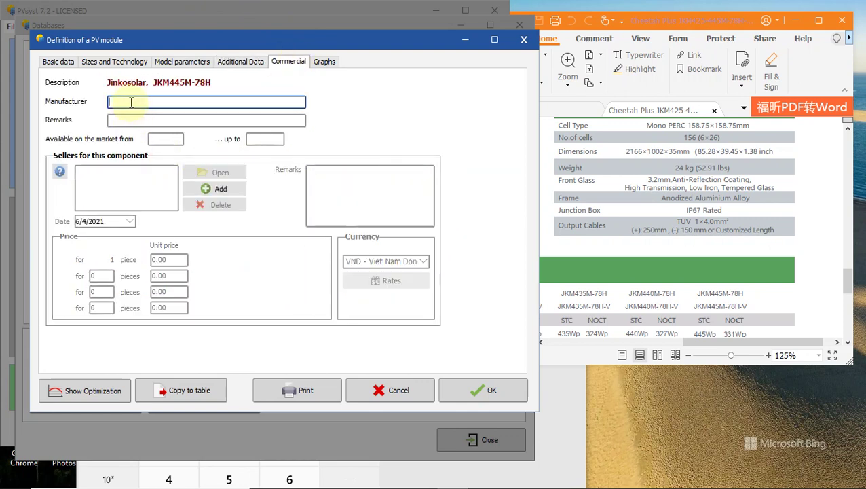
{"action": "type", "text": "H"}
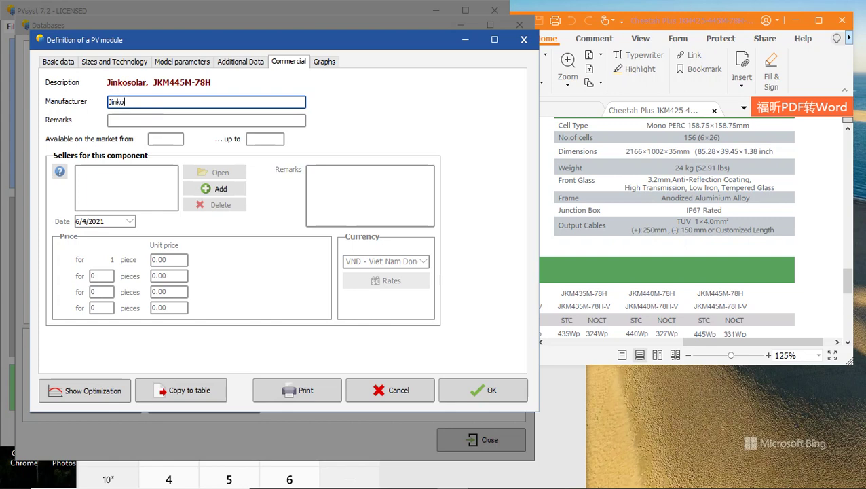
{"action": "type", "text": "inkosolar"}
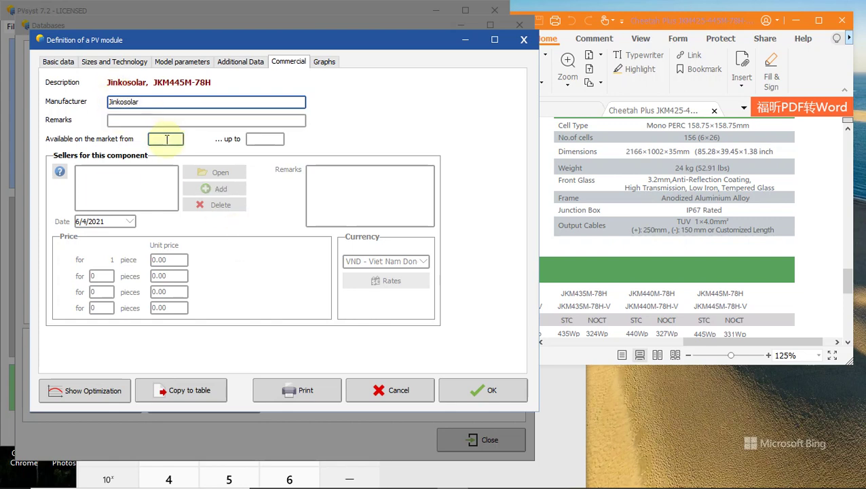
{"action": "left_click", "coordinate": [167, 140]}
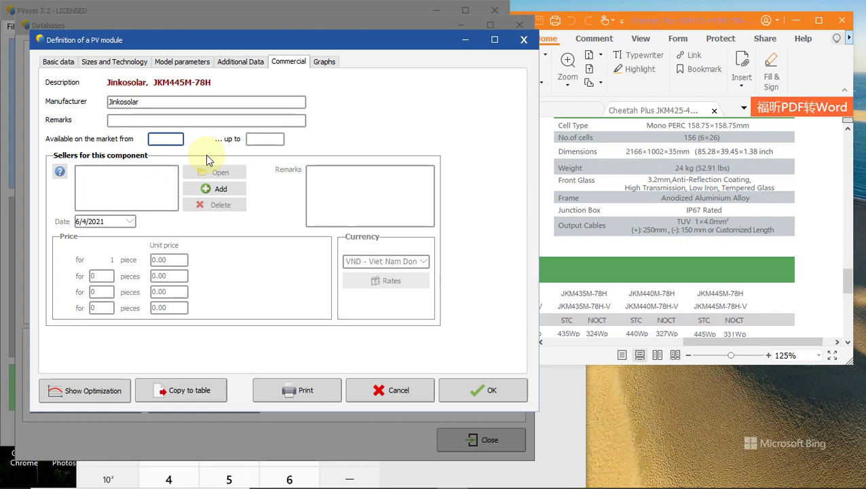
{"action": "type", "text": "2020"}
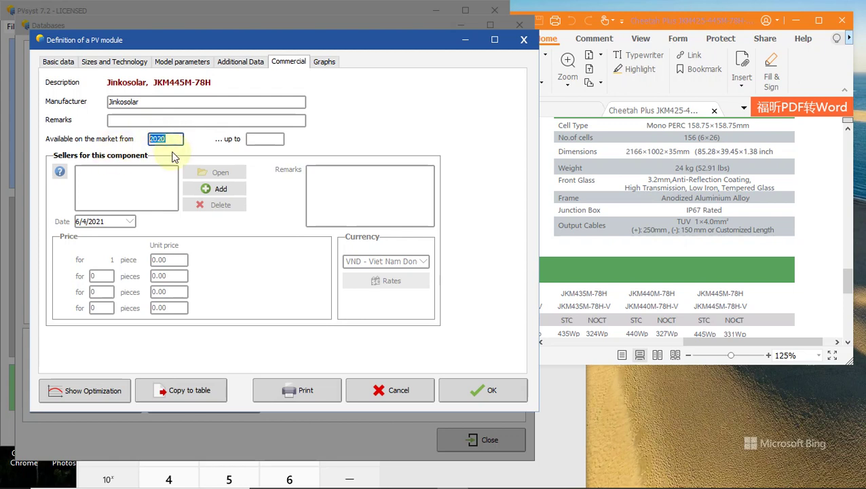
{"action": "double_click", "coordinate": [172, 138]}
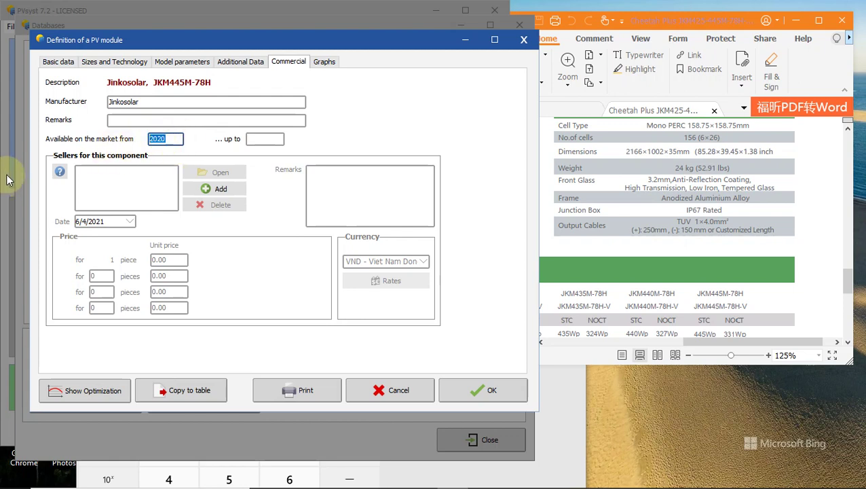
Step: Replace the basic data source with 'Datasheets 2020' and confirm the module parameters
{"action": "left_click", "coordinate": [68, 66]}
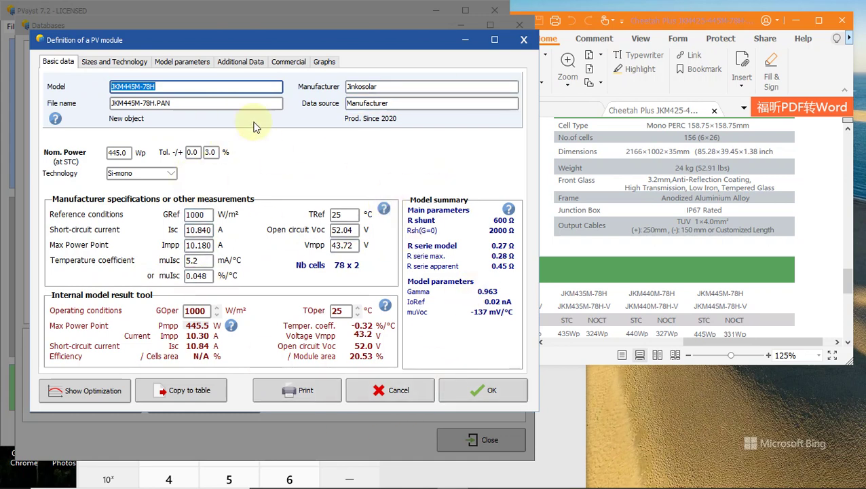
{"action": "left_click", "coordinate": [350, 103]}
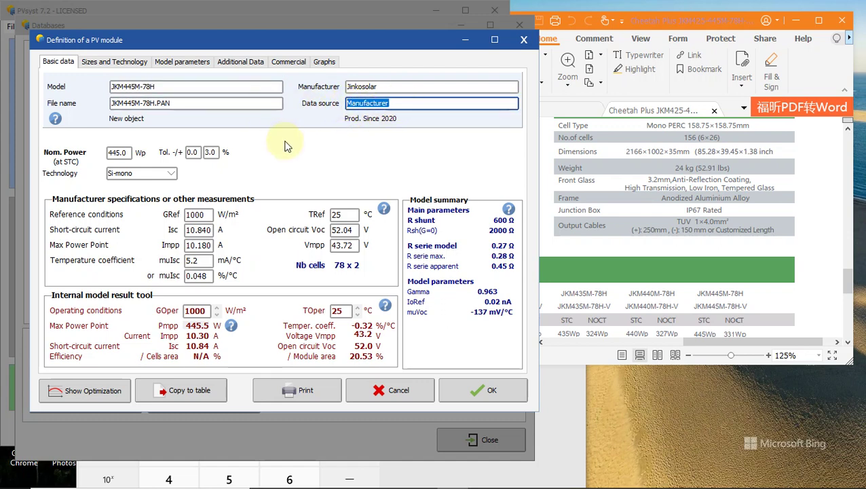
{"action": "type", "text": "Datasheets 2020"}
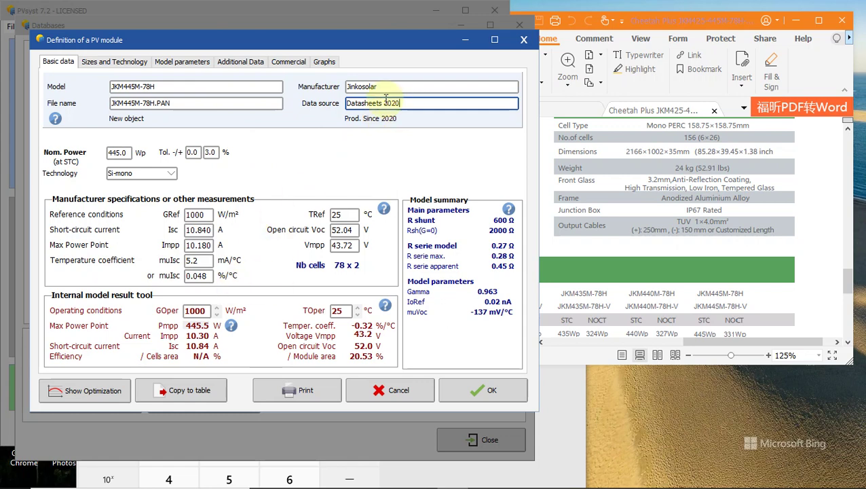
{"action": "left_click_drag", "start_coordinate": [412, 102], "coordinate": [304, 109]}
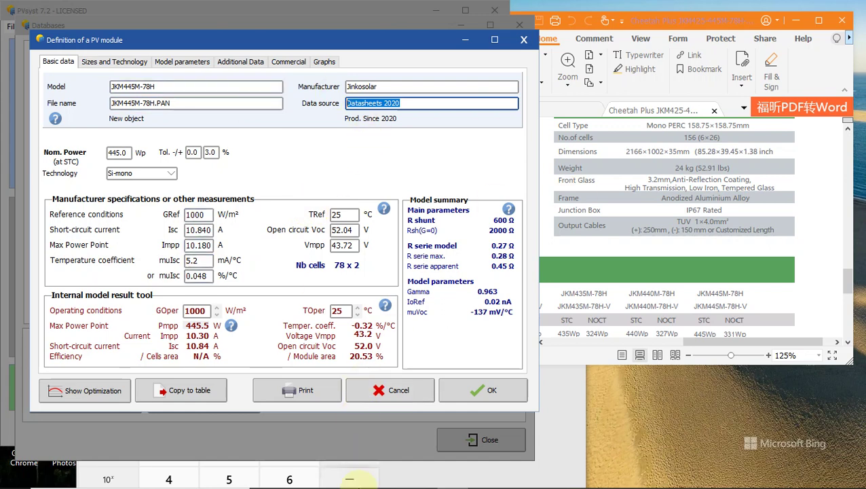
{"action": "left_click", "coordinate": [494, 391]}
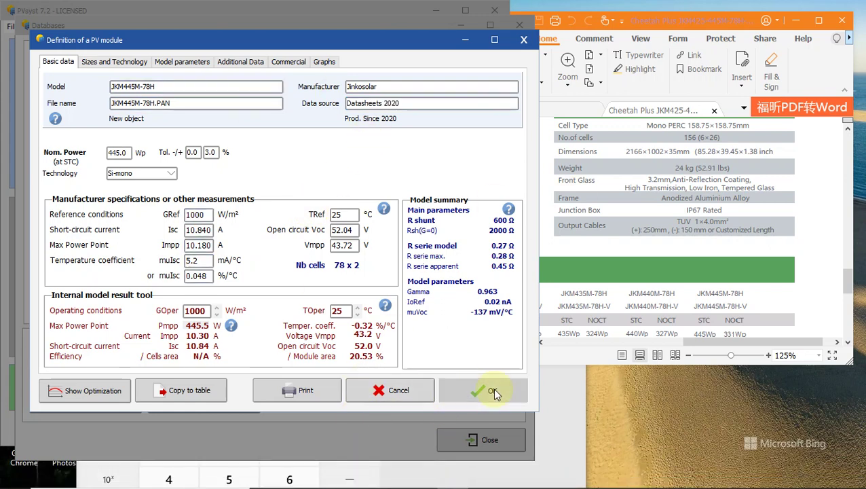
Step: Save the module as a new JKM445M-78H database file, then close the module list and definition dialog
{"action": "left_click", "coordinate": [511, 364]}
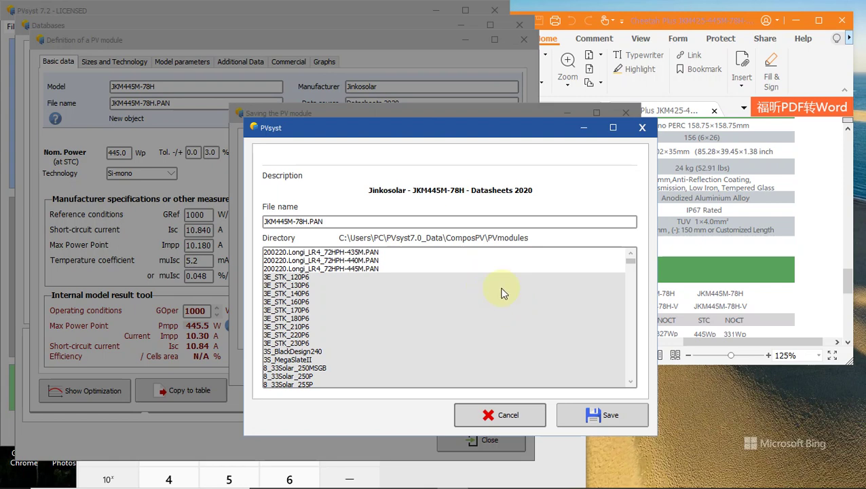
{"action": "scroll", "coordinate": [502, 294], "scroll_direction": "down", "scroll_amount": 5}
{"action": "left_click", "coordinate": [611, 418]}
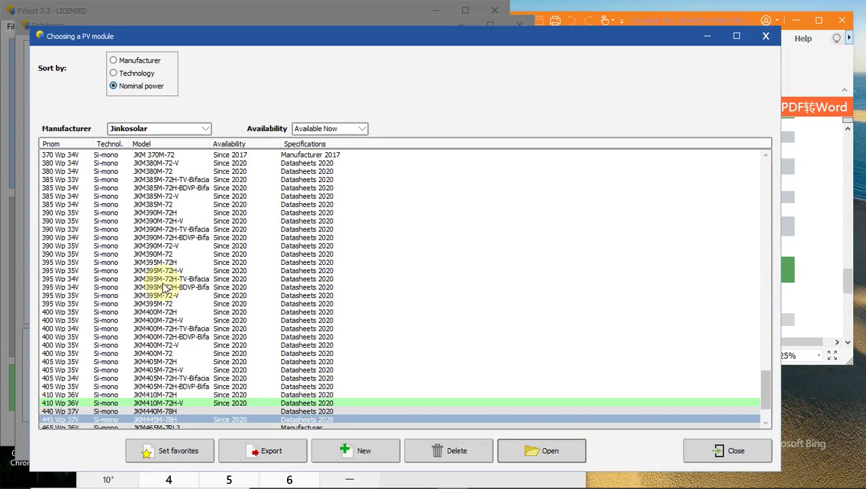
{"action": "scroll", "coordinate": [163, 288], "scroll_direction": "down", "scroll_amount": 3}
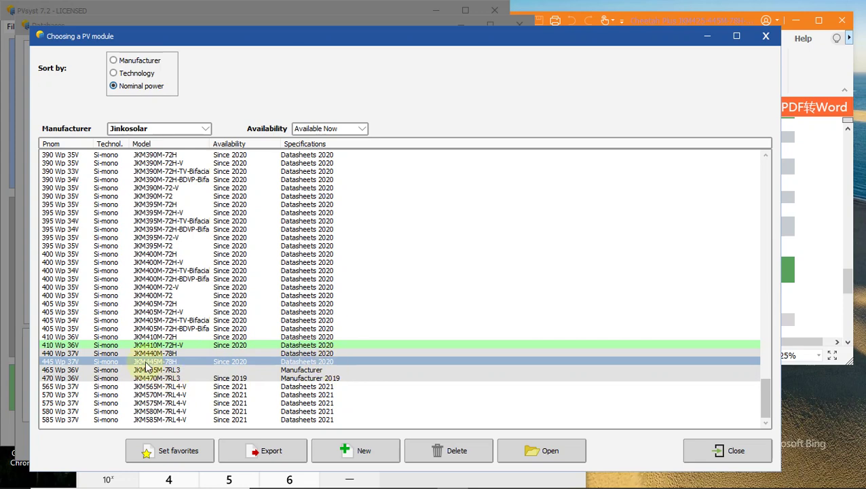
{"action": "key", "text": "Escape"}
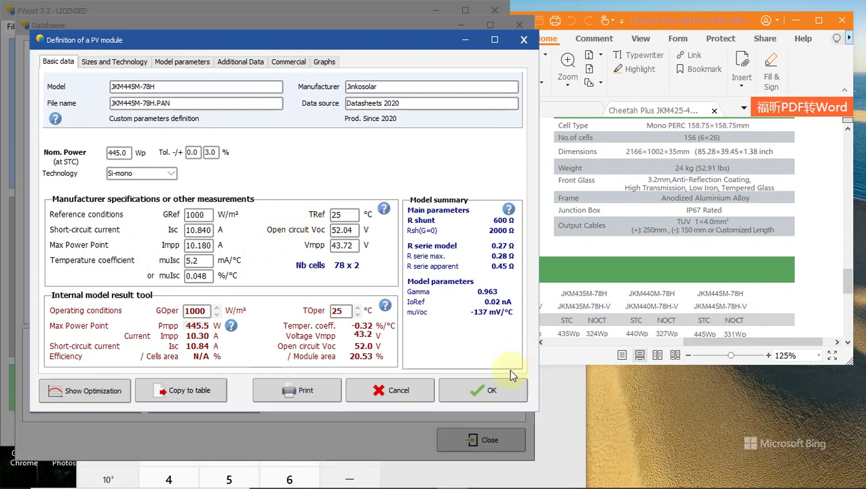
{"action": "left_click", "coordinate": [482, 392]}
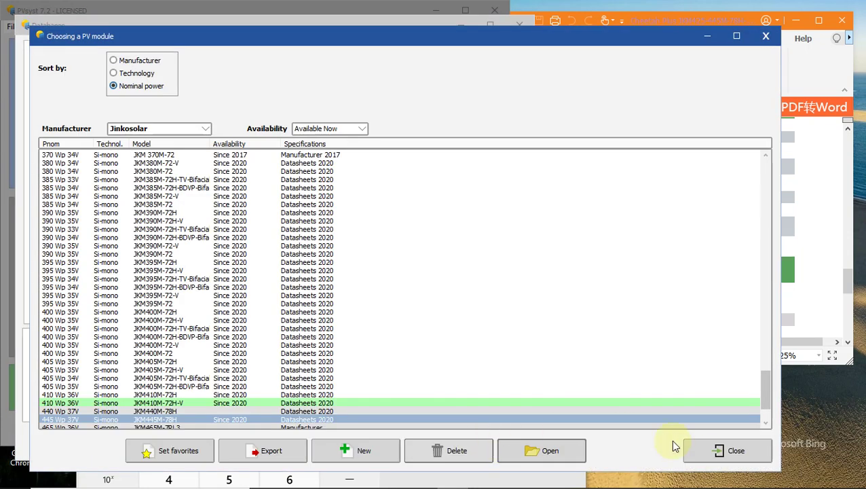
Step: Close the module list and Databases window, then open the grid-connected project DEMO 1
{"action": "left_click", "coordinate": [686, 448]}
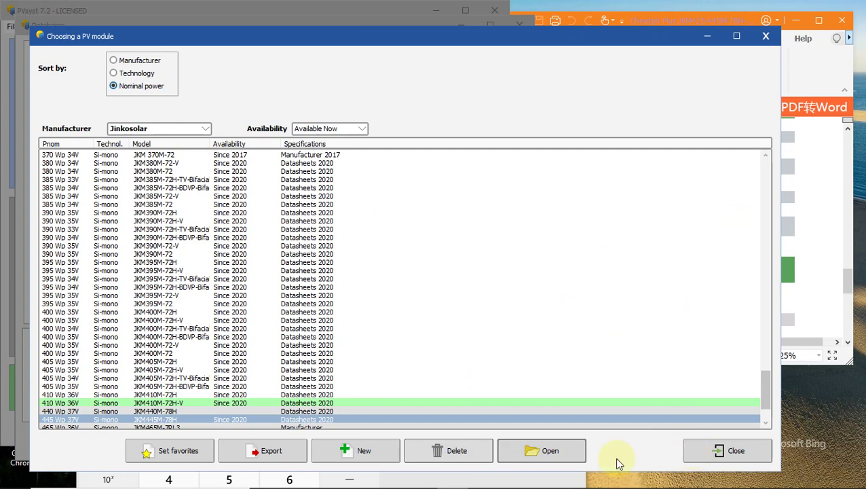
{"action": "left_click", "coordinate": [453, 449]}
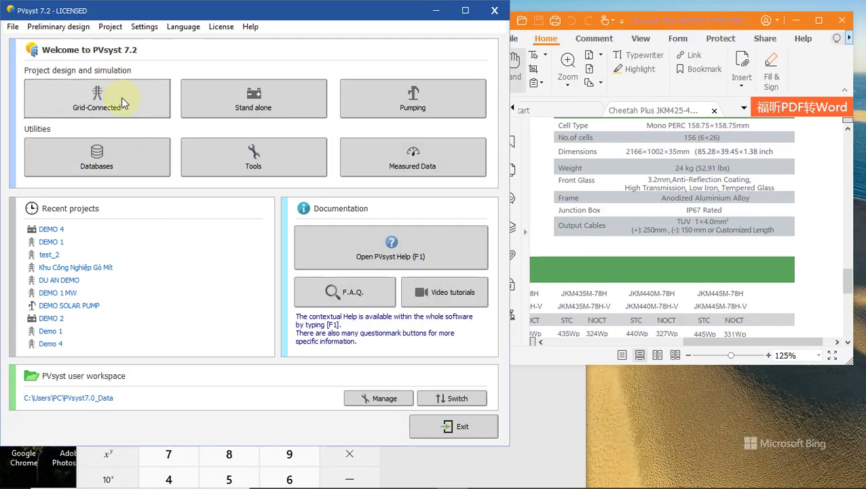
{"action": "left_click", "coordinate": [122, 99]}
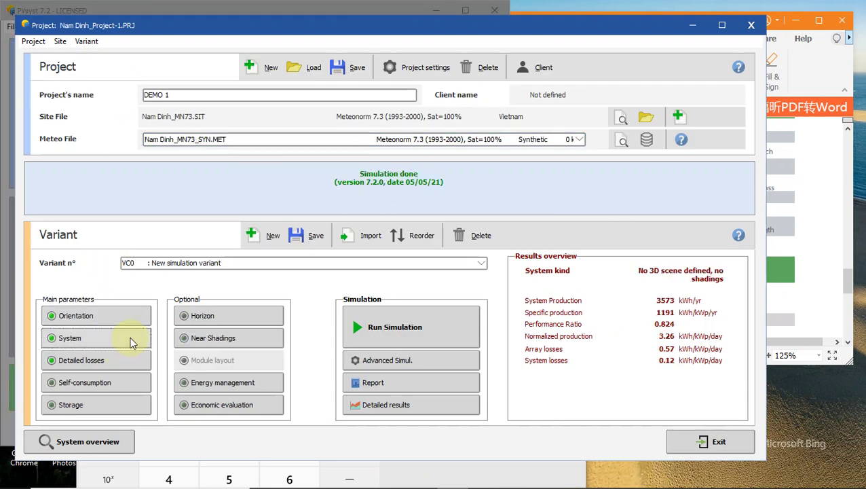
Step: In the variant's System definition, choose Jinkosolar as the PV module manufacturer
{"action": "left_click", "coordinate": [133, 343]}
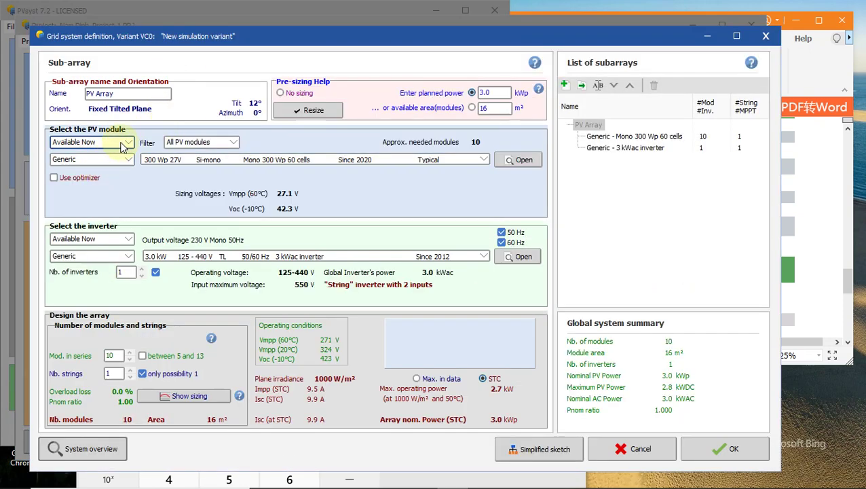
{"action": "left_click", "coordinate": [122, 144]}
{"action": "left_click", "coordinate": [124, 144]}
{"action": "left_click", "coordinate": [129, 160]}
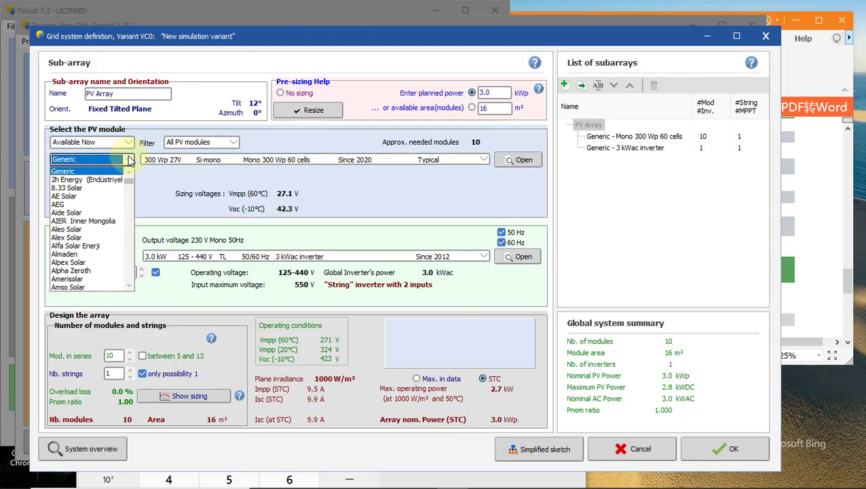
{"action": "scroll", "coordinate": [122, 164], "scroll_direction": "down", "scroll_amount": 10}
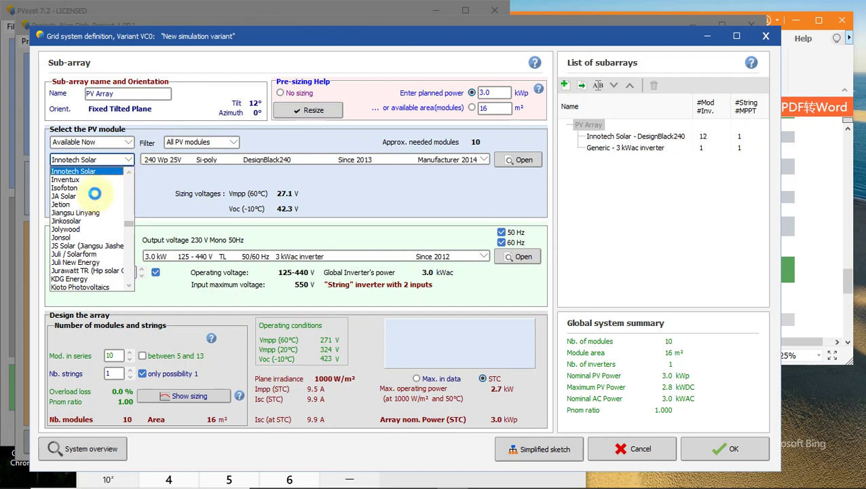
{"action": "scroll", "coordinate": [95, 193], "scroll_direction": "down", "scroll_amount": 15}
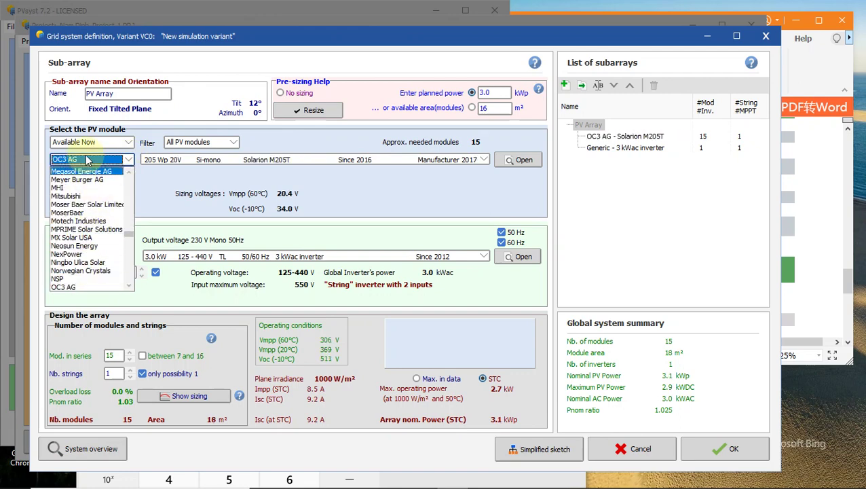
{"action": "scroll", "coordinate": [86, 160], "scroll_direction": "up", "scroll_amount": 15}
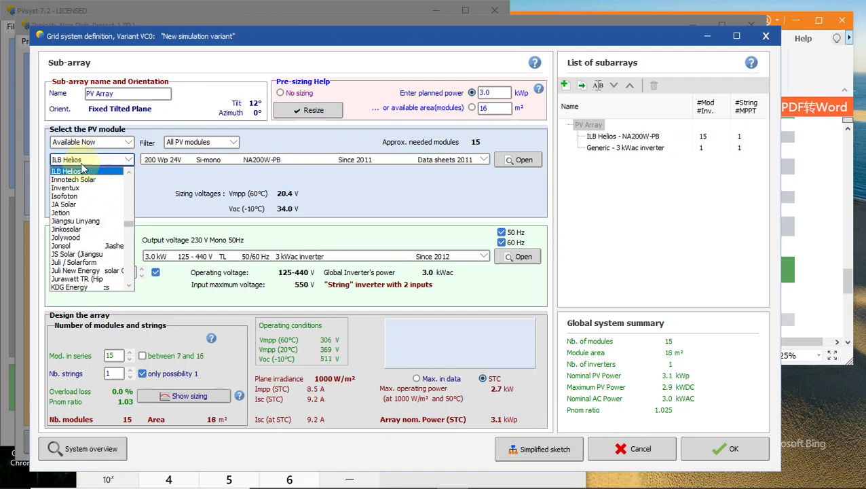
{"action": "left_click", "coordinate": [76, 220]}
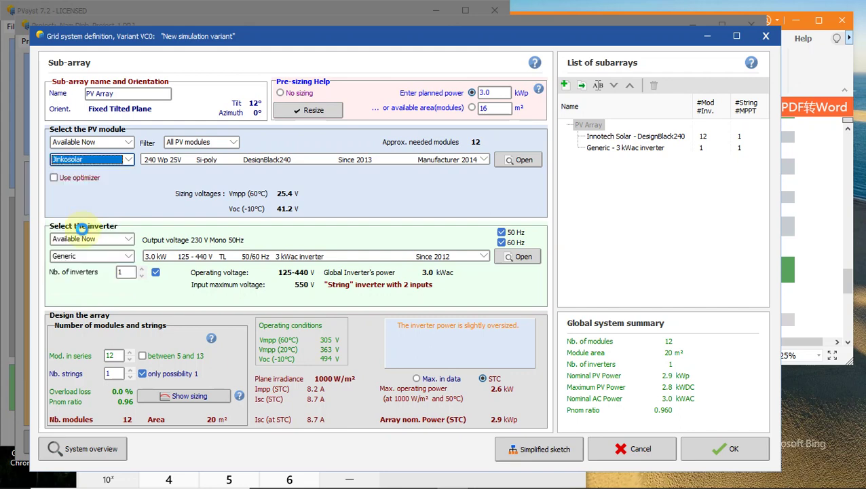
Step: Pick the 445 Wp JKM445M-78H model, giving 7 modules in series, and confirm
{"action": "left_click", "coordinate": [205, 161]}
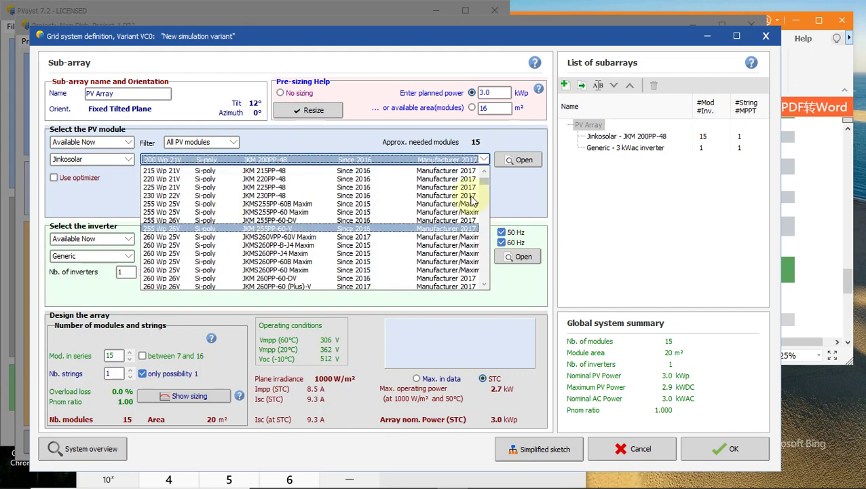
{"action": "left_click_drag", "start_coordinate": [488, 182], "coordinate": [485, 284]}
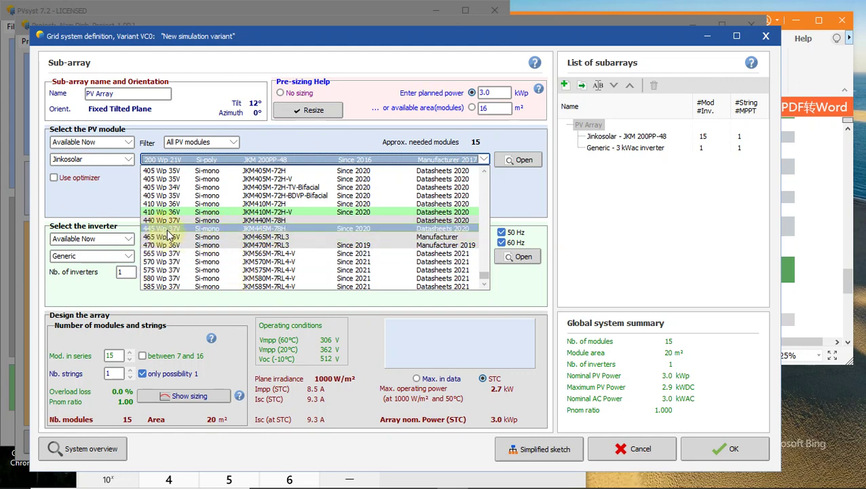
{"action": "left_click", "coordinate": [279, 231]}
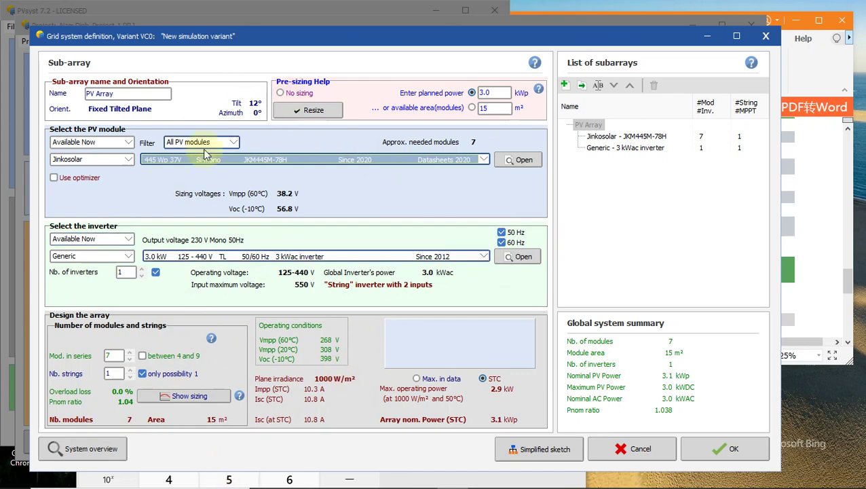
{"action": "left_click", "coordinate": [722, 446]}
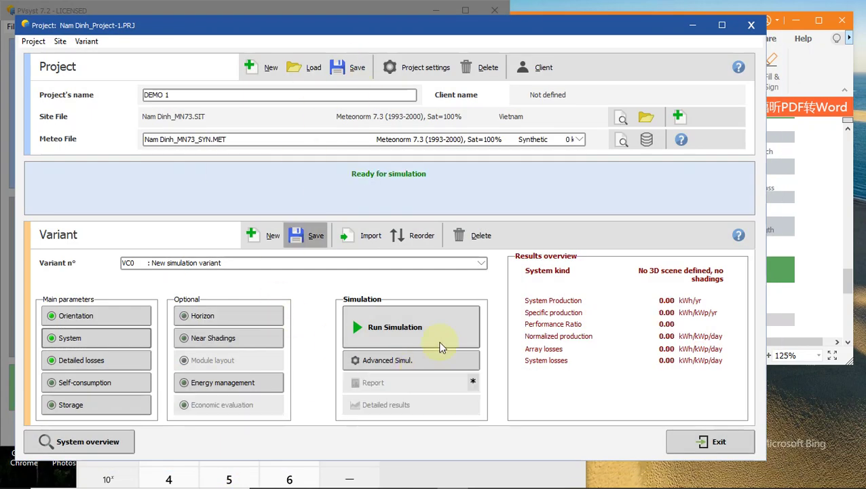